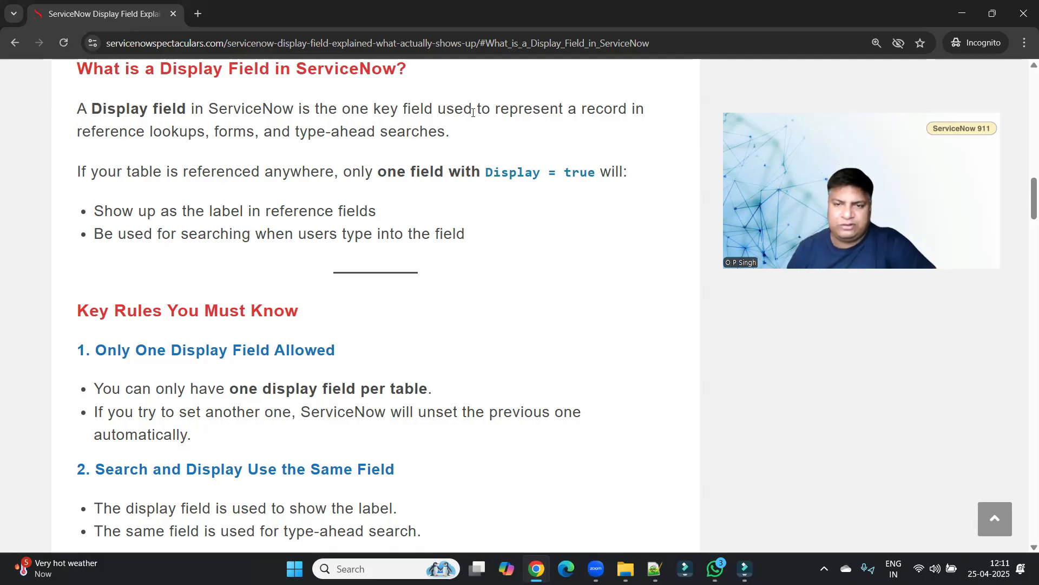
Switch to the browser and review the open Test Audit tables list, Dictionary Entries and incident INC0009005 tabs.
mouse_move(537, 569)
click(471, 503)
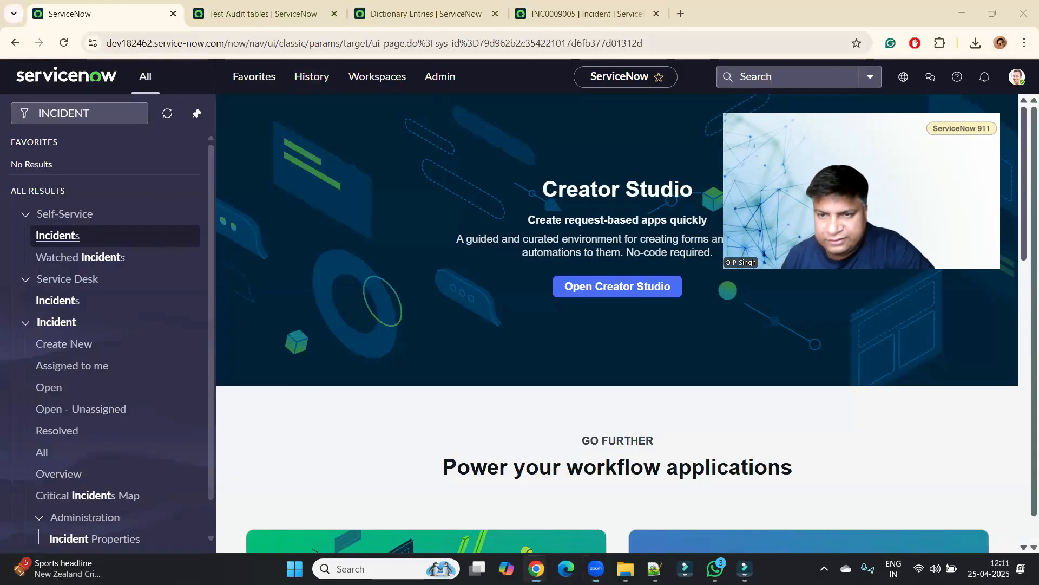
click(757, 28)
click(279, 12)
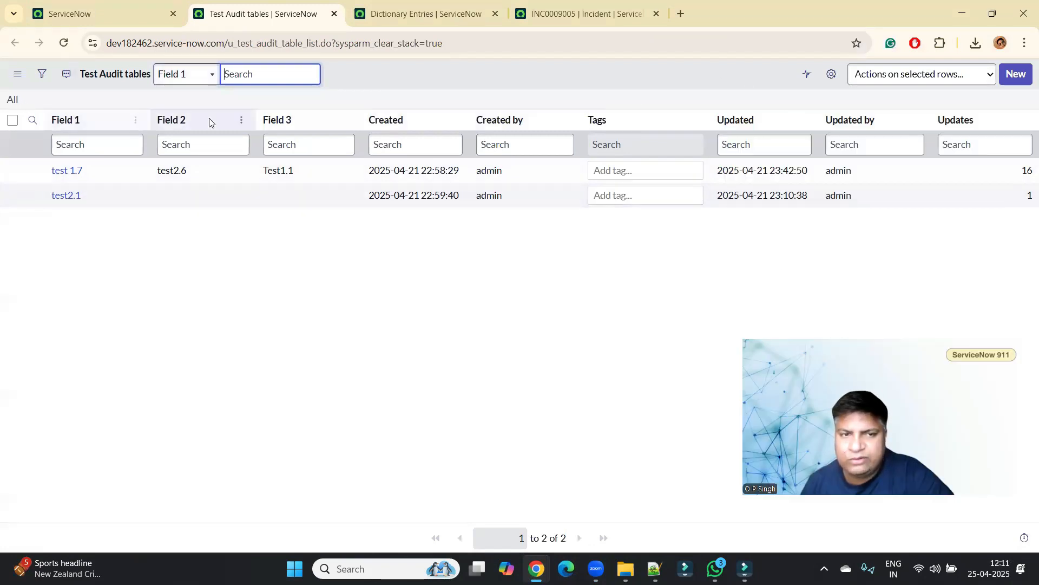
click(446, 4)
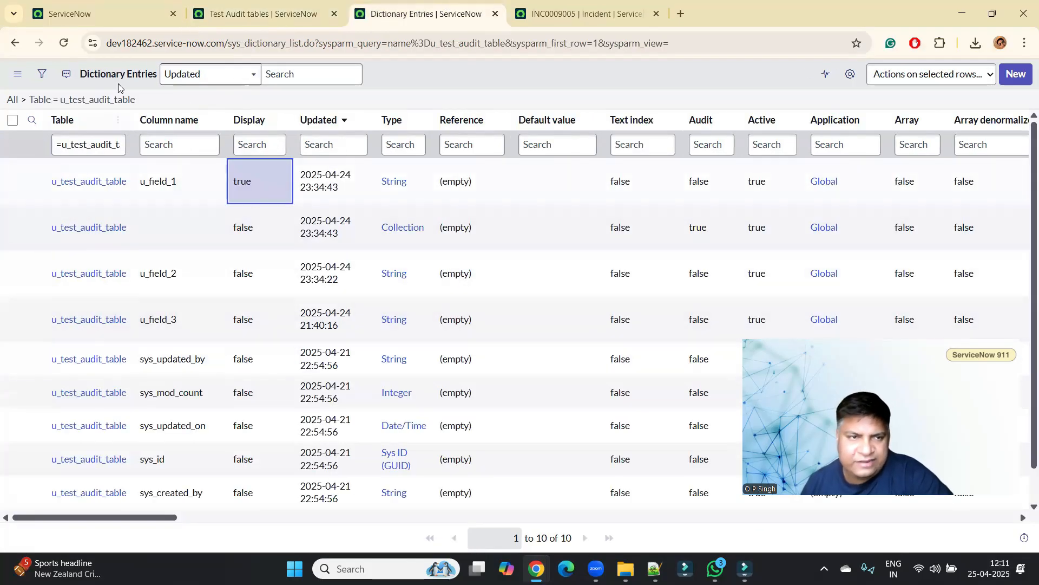
click(628, 4)
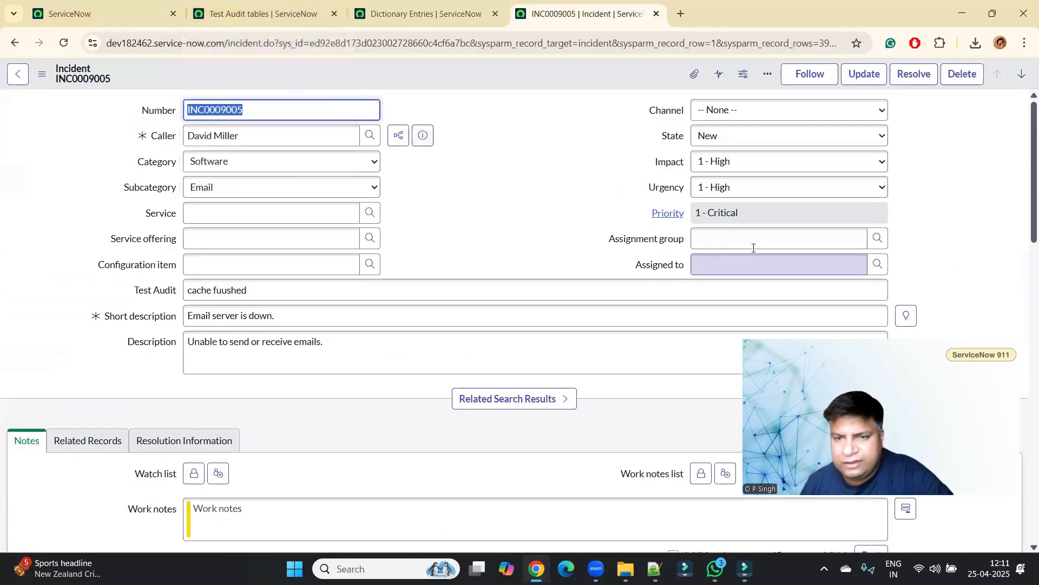
Open the lookup list for the incident's Assignment group field to view the Test Audit tables records, then close it.
click(827, 237)
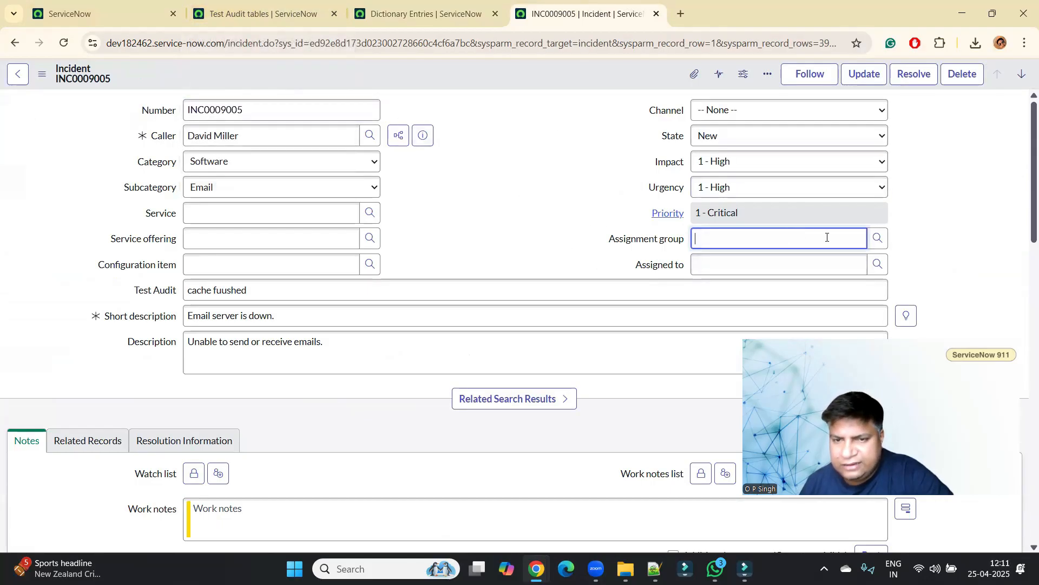
click(878, 238)
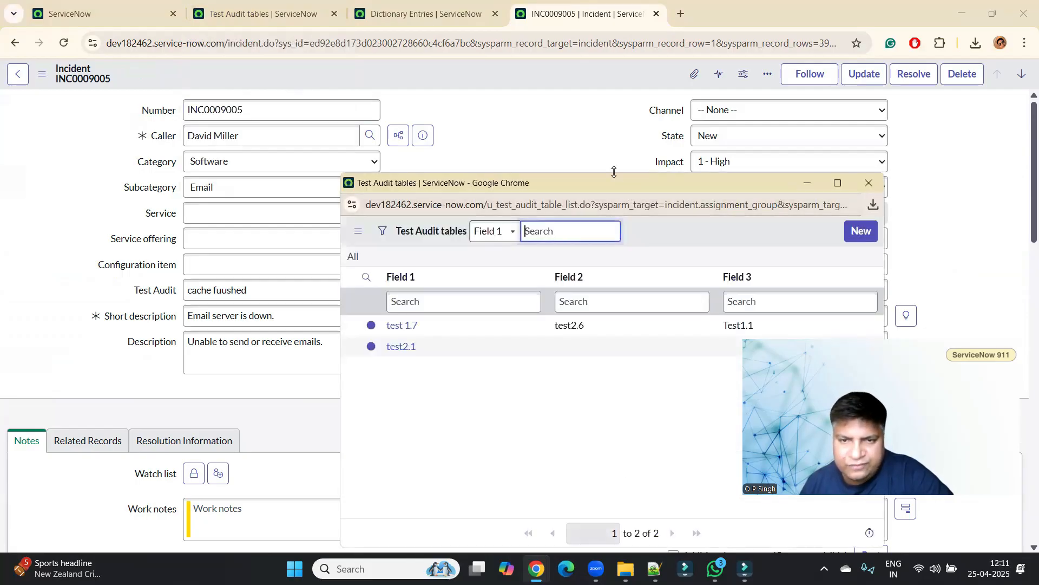
drag(611, 179, 574, 90)
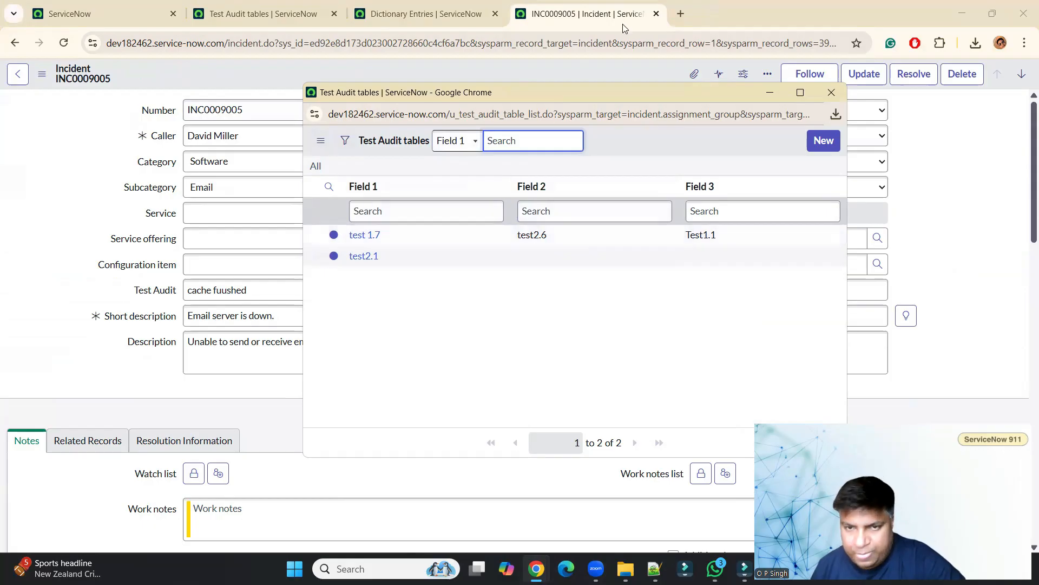
click(614, 72)
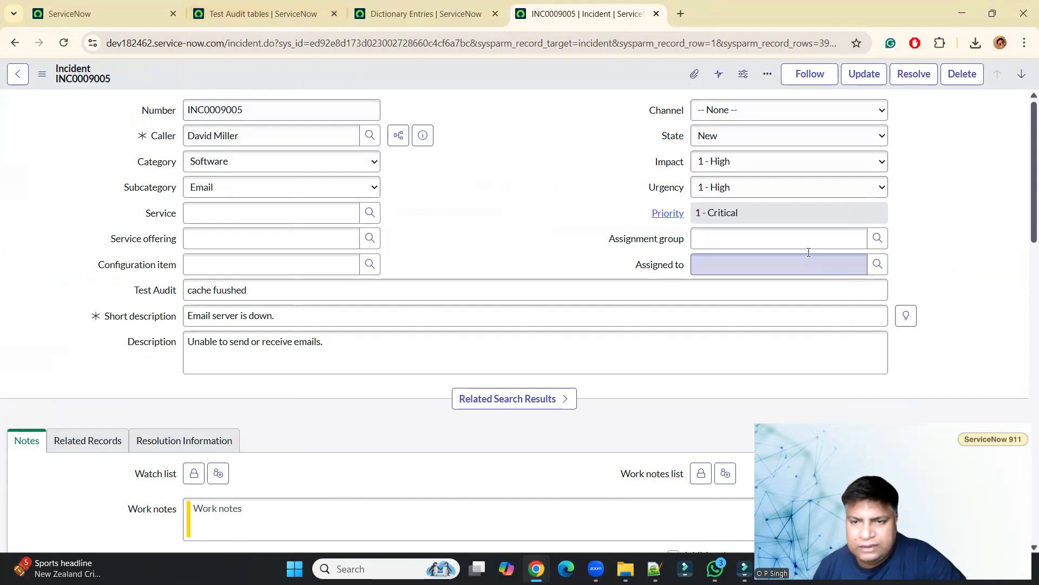
click(244, 14)
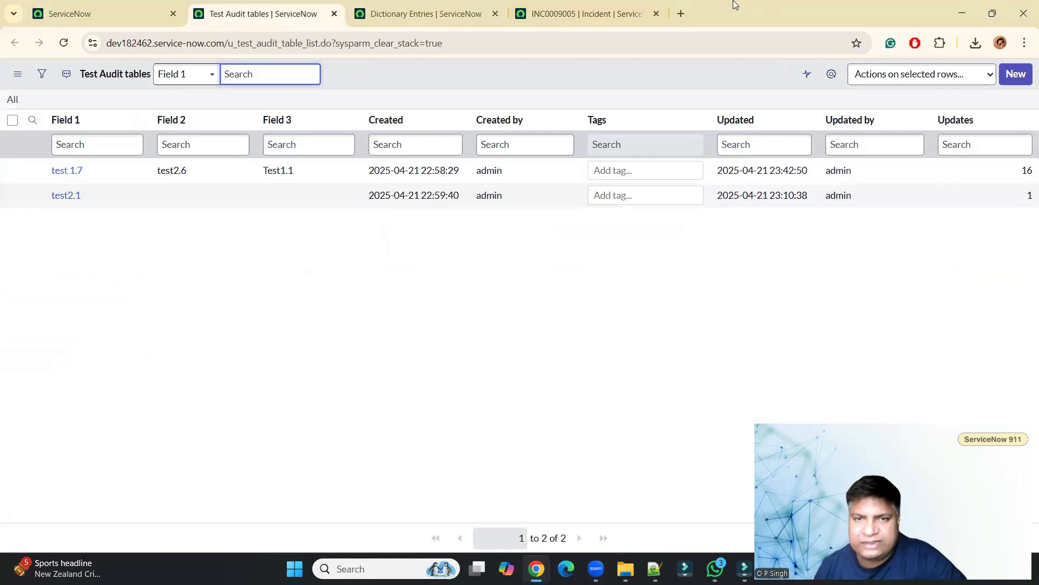
click(535, 9)
Search Assignment group for test, compare with the dictionary's display field, and pick test2.1 from the lookup list.
click(721, 237)
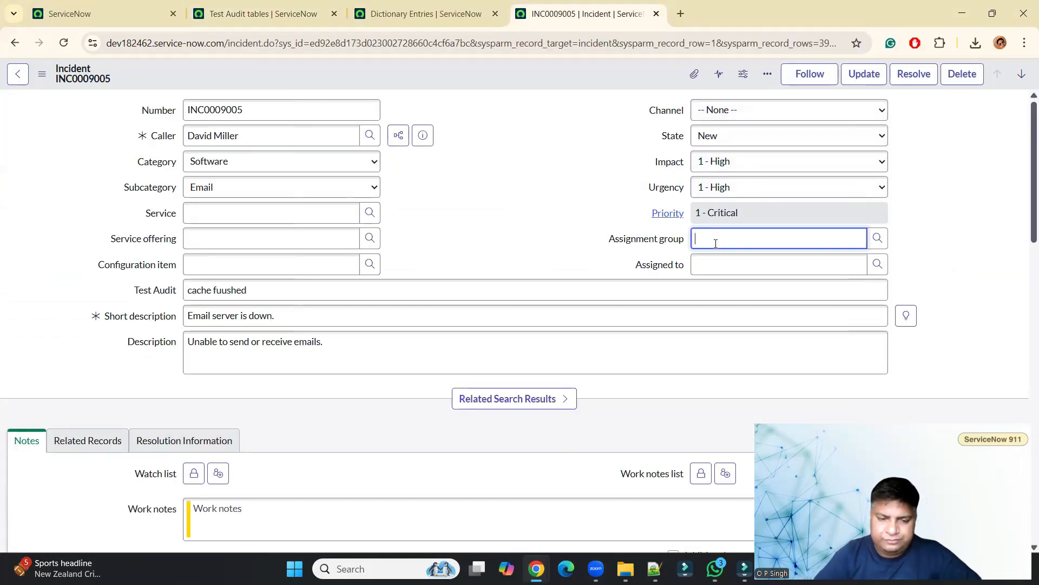
text(test)
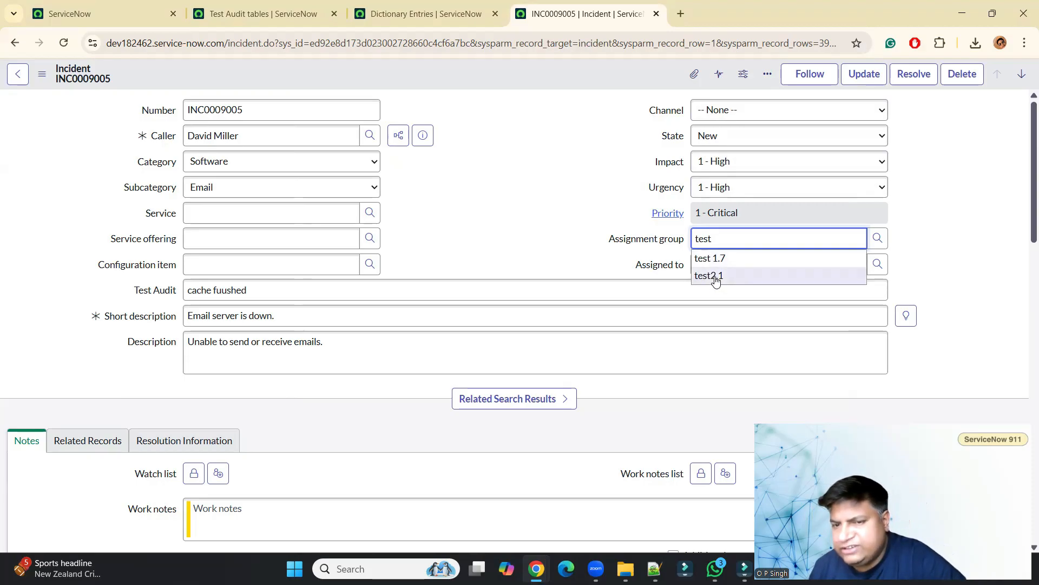
click(878, 240)
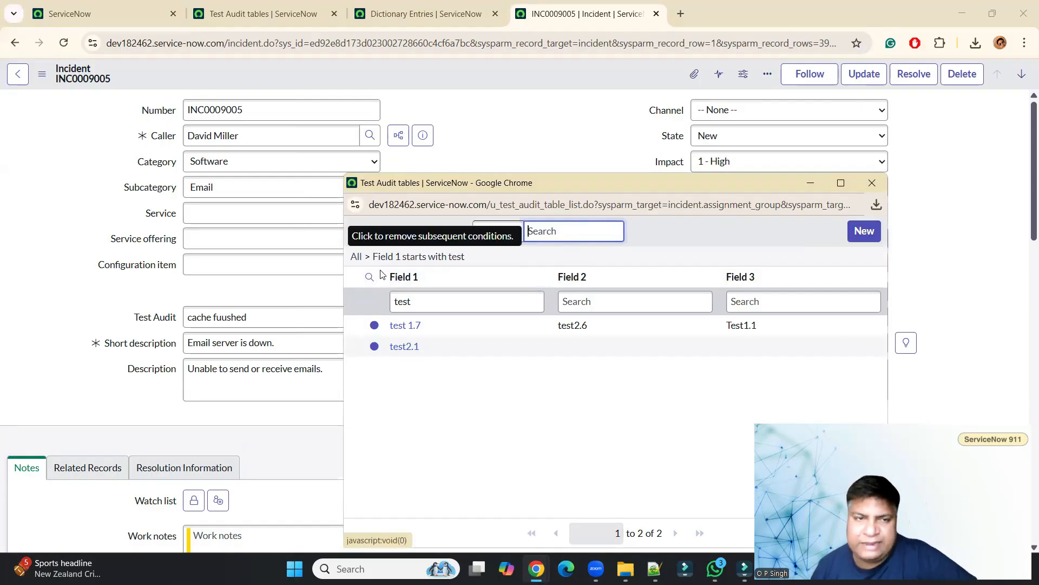
click(396, 11)
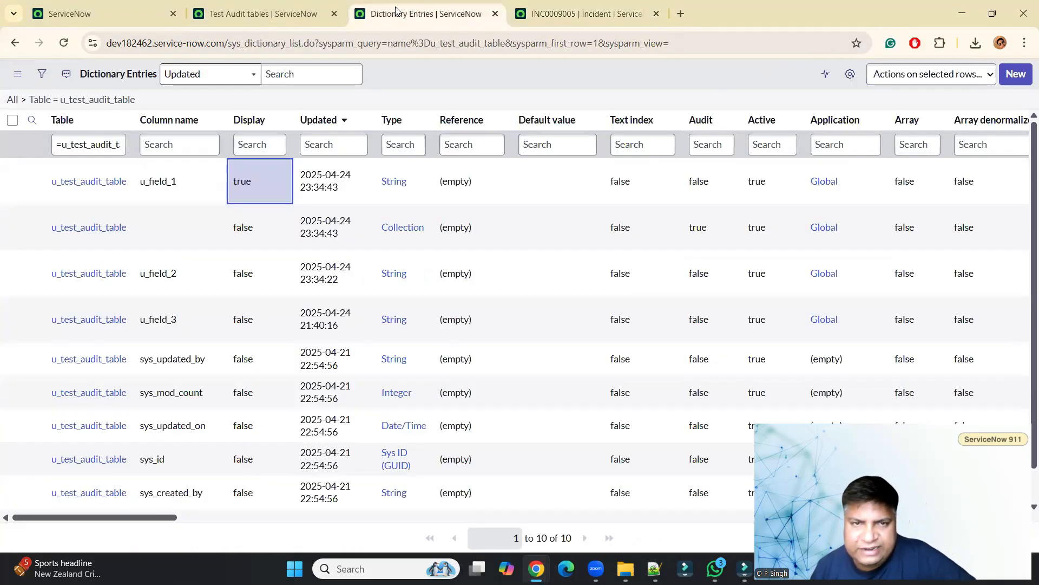
click(182, 191)
click(262, 187)
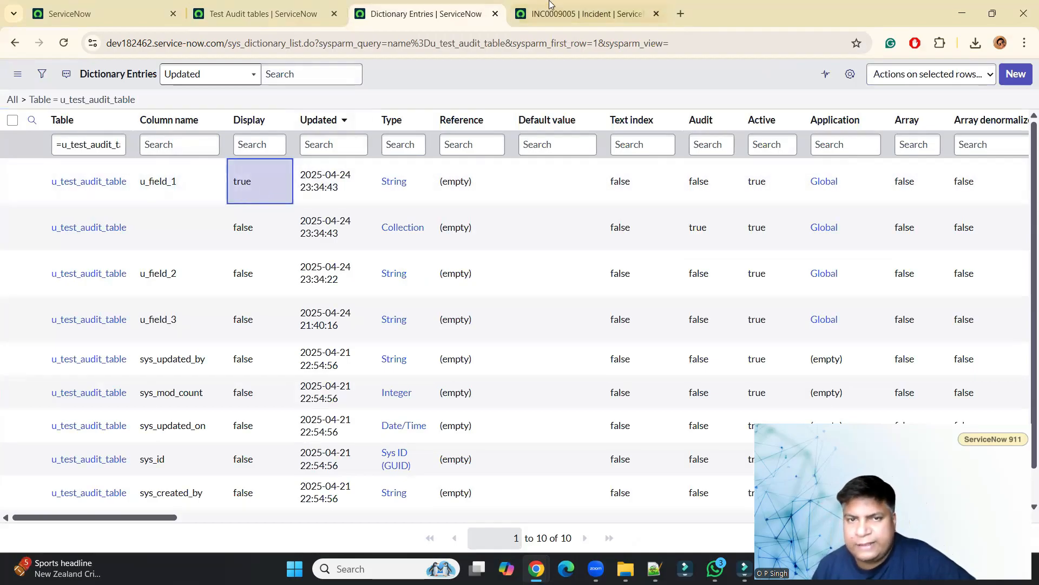
click(575, 5)
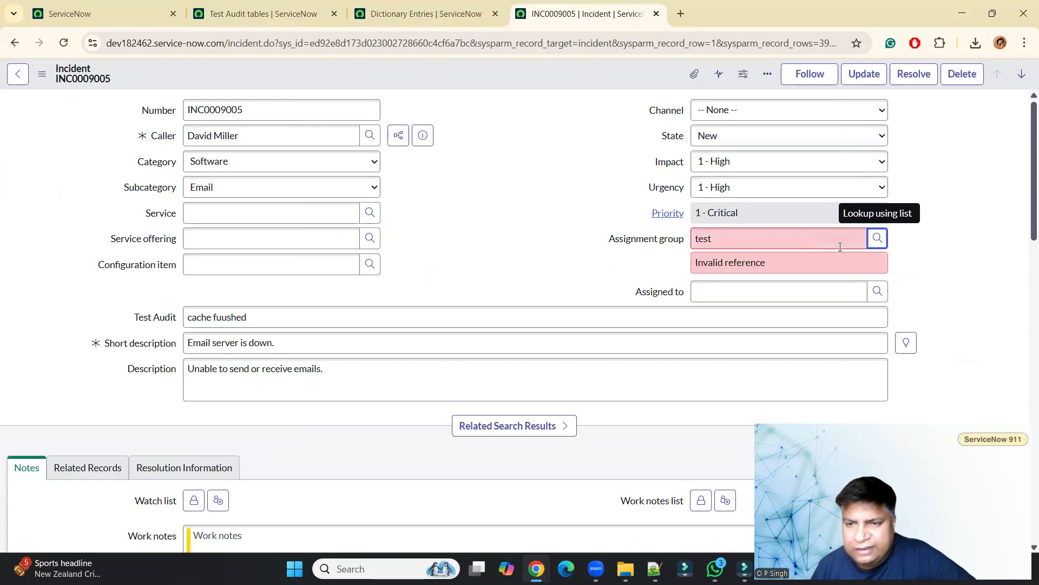
click(877, 239)
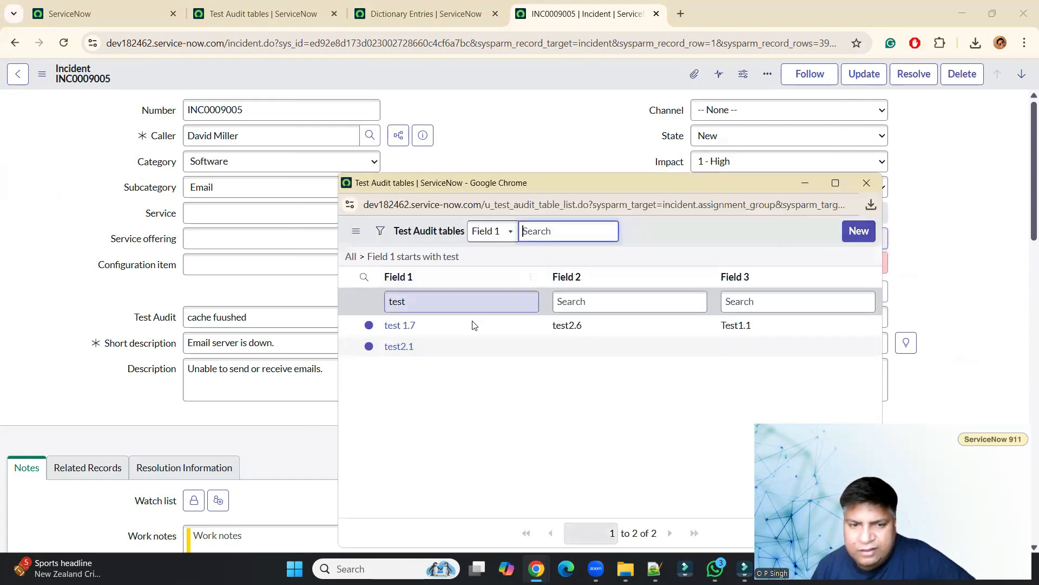
click(399, 347)
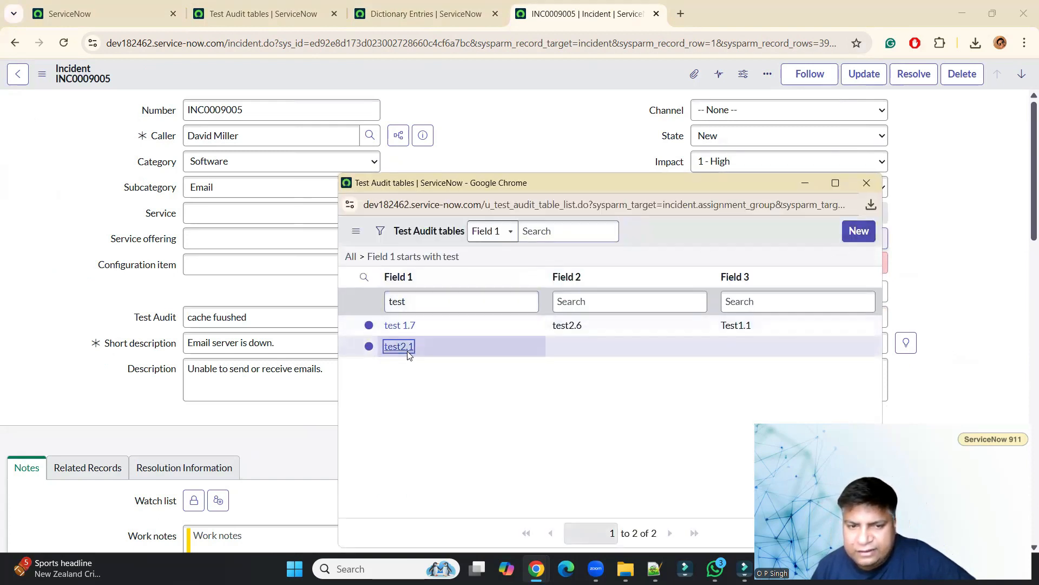
click(734, 244)
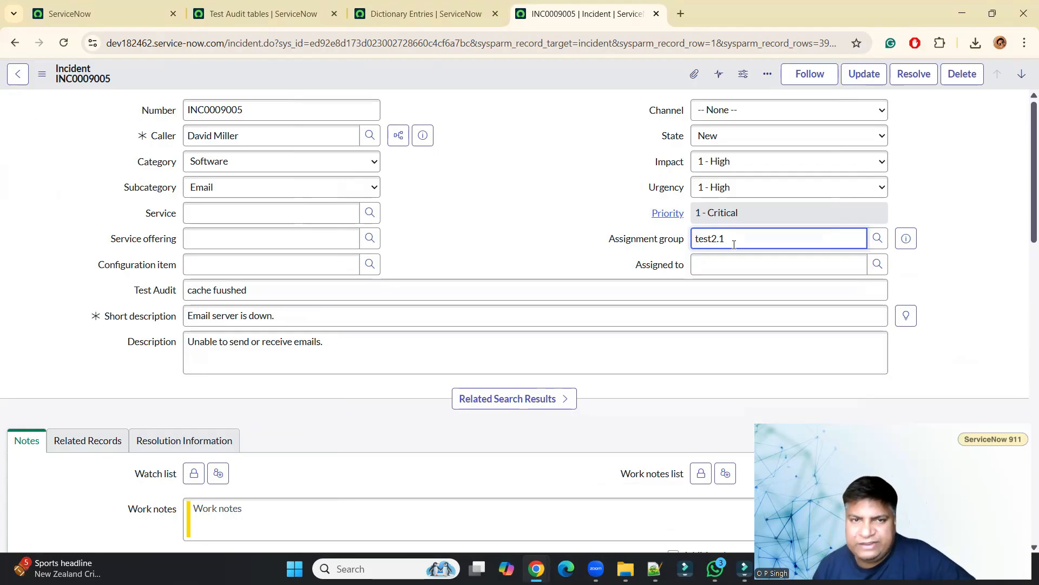
Remove Field 1 from the list layout of the Test Audit tables lookup list and save it.
click(876, 239)
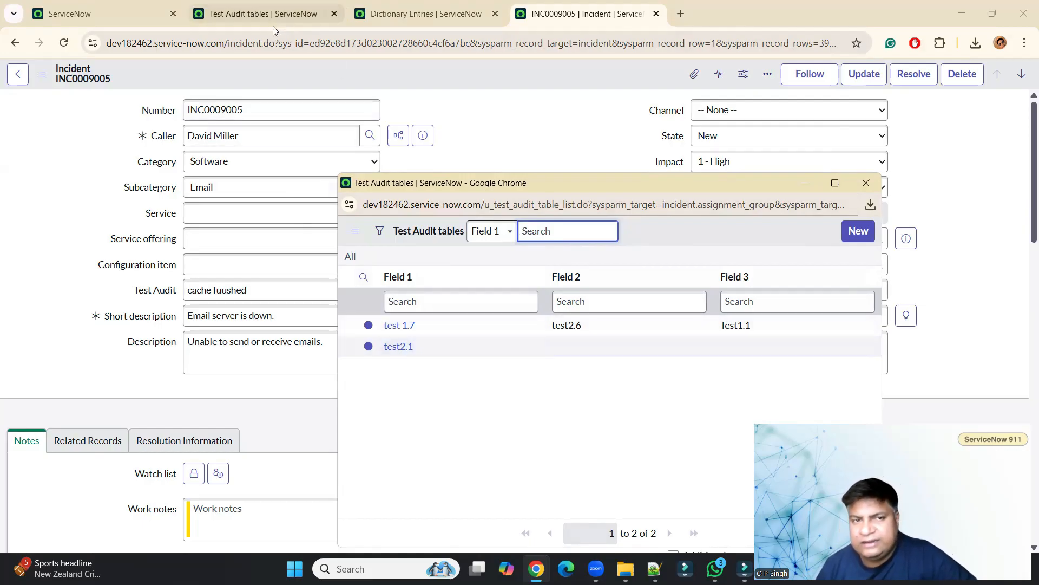
right_click(611, 270)
mouse_move(641, 315)
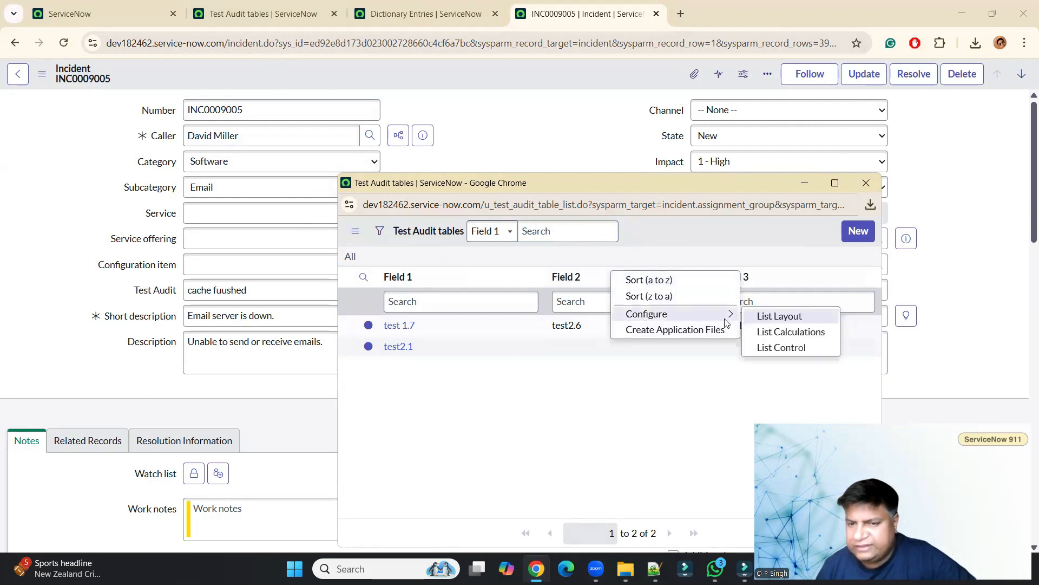
click(774, 317)
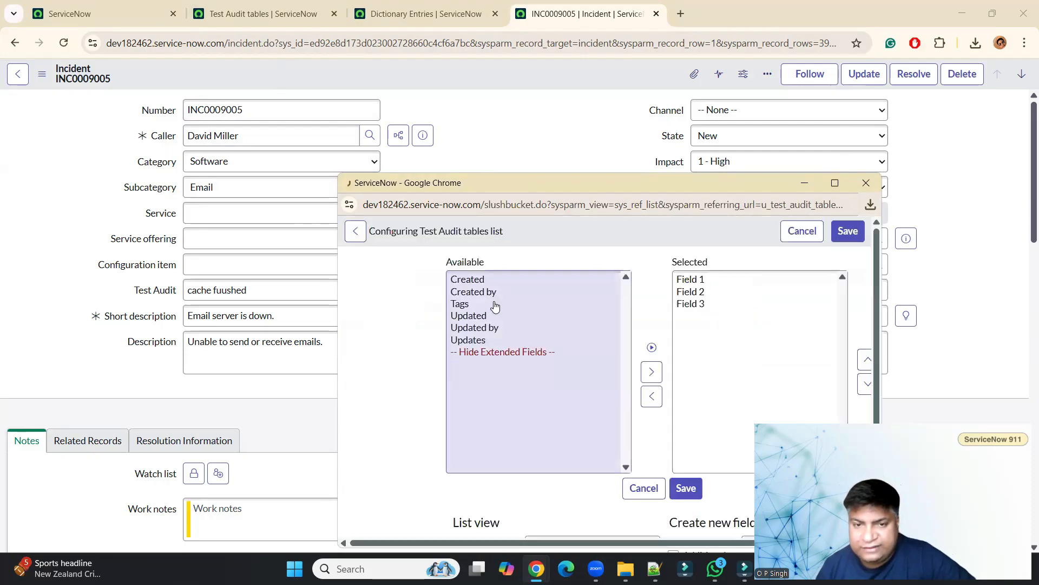
click(720, 282)
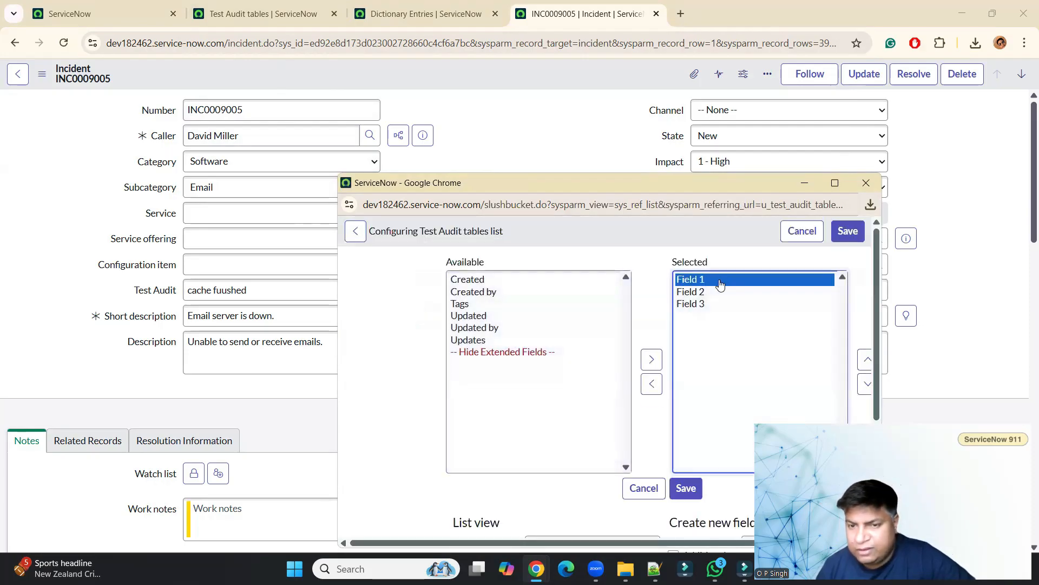
click(653, 384)
click(686, 488)
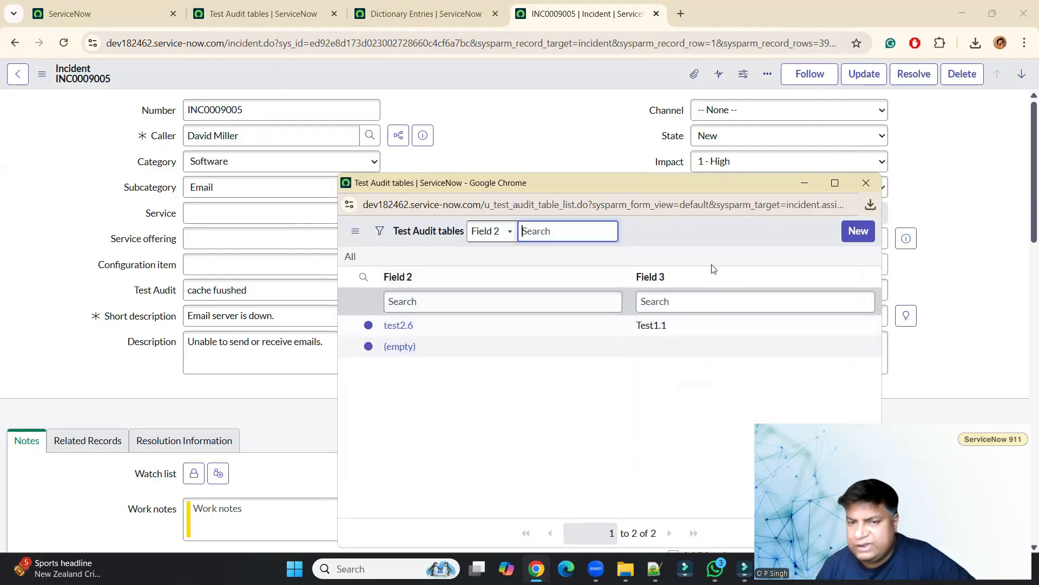
click(709, 136)
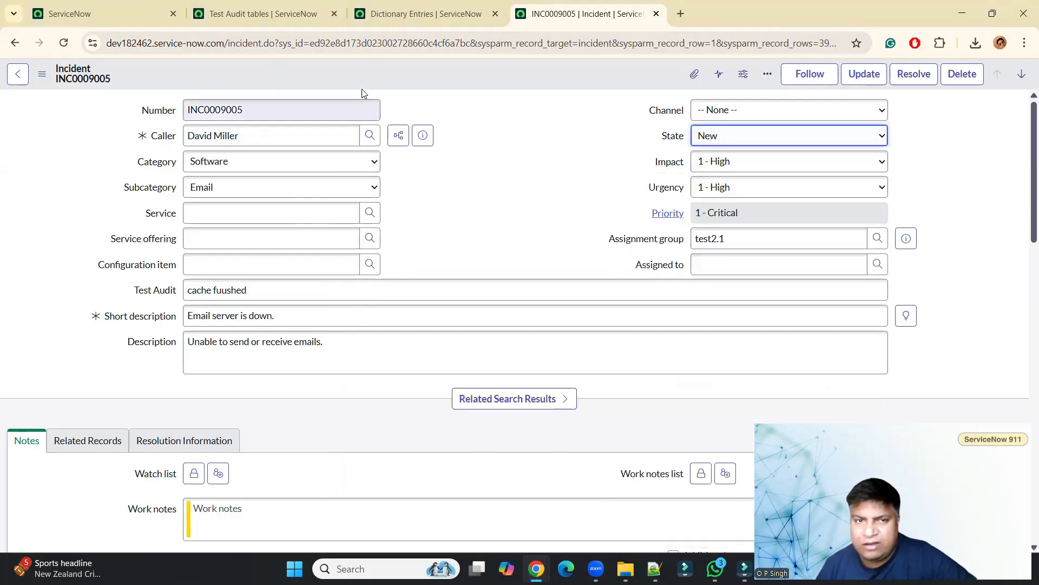
Reload the dictionary entries list and edit the incident's Assignment group value to read test.
click(381, 25)
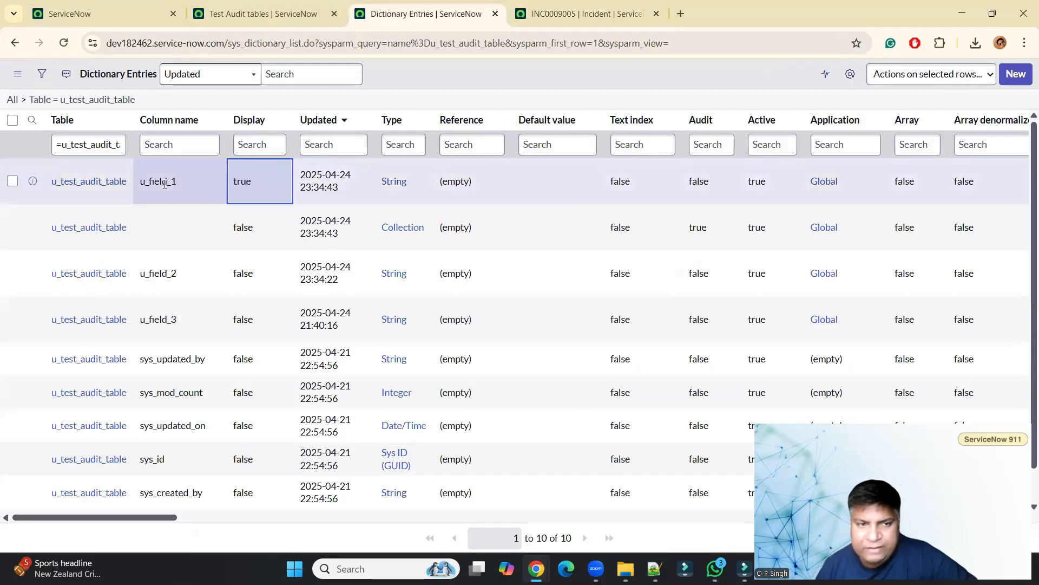
click(120, 99)
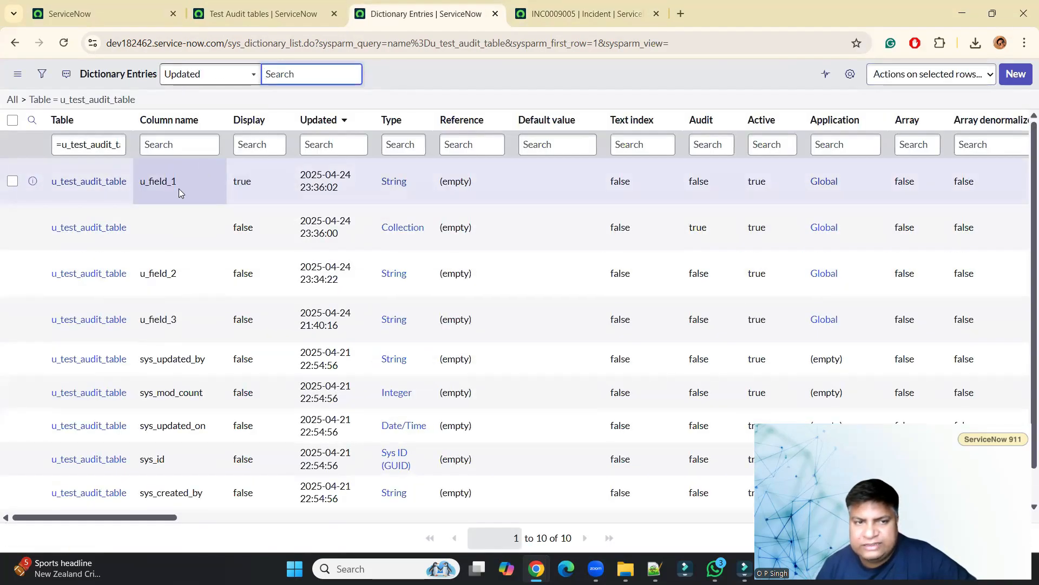
click(601, 21)
double_click(748, 238)
key(BackSpace)
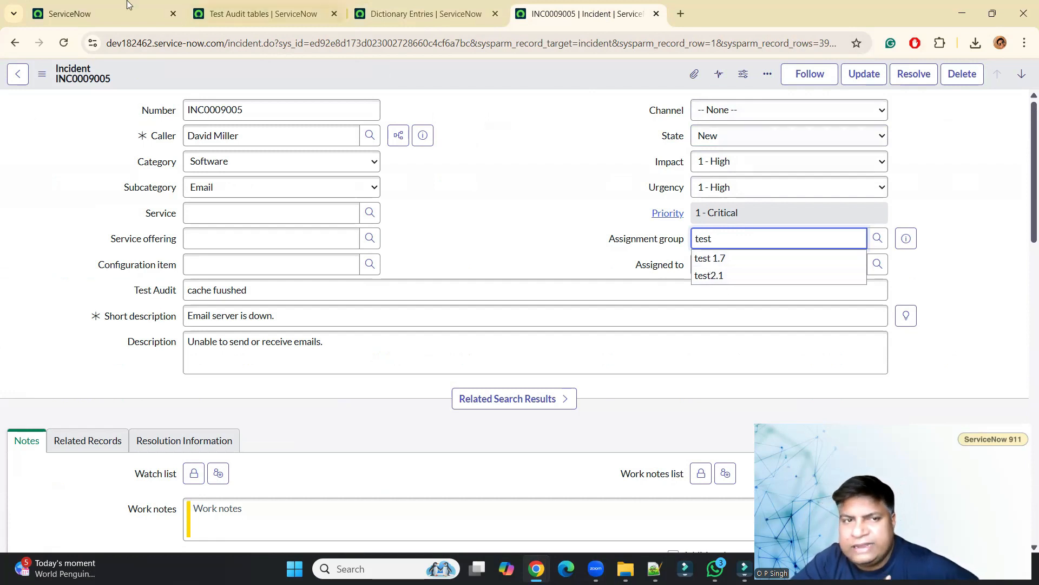
Open the Assignment group lookup list again to view the records with the changed columns.
click(280, 4)
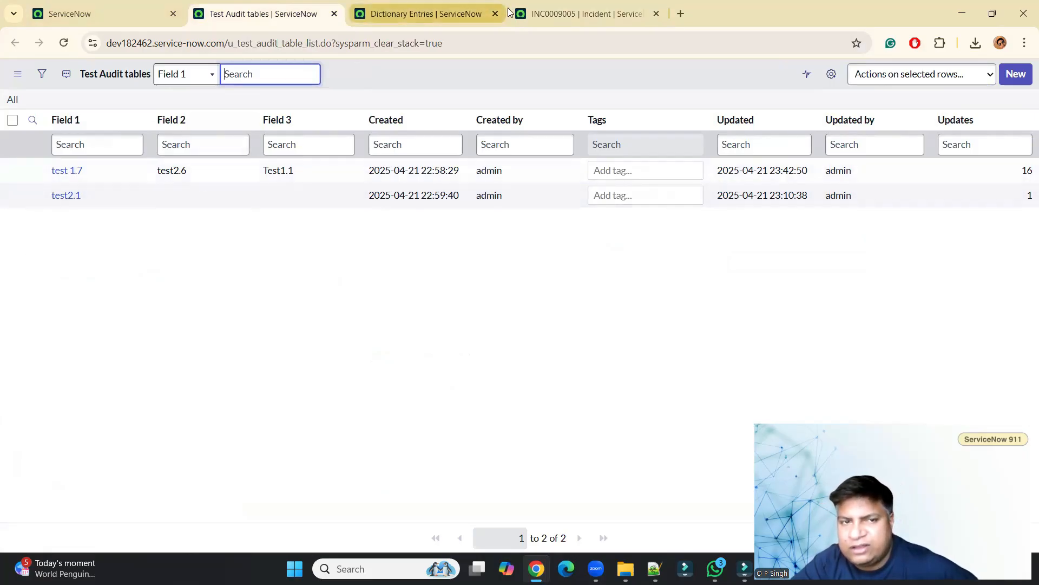
click(545, 14)
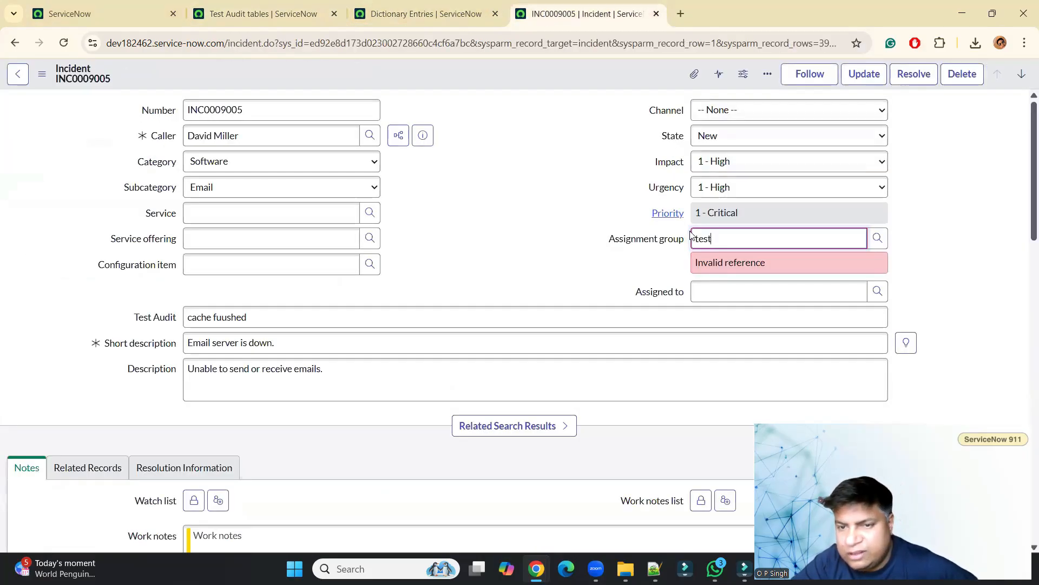
click(877, 239)
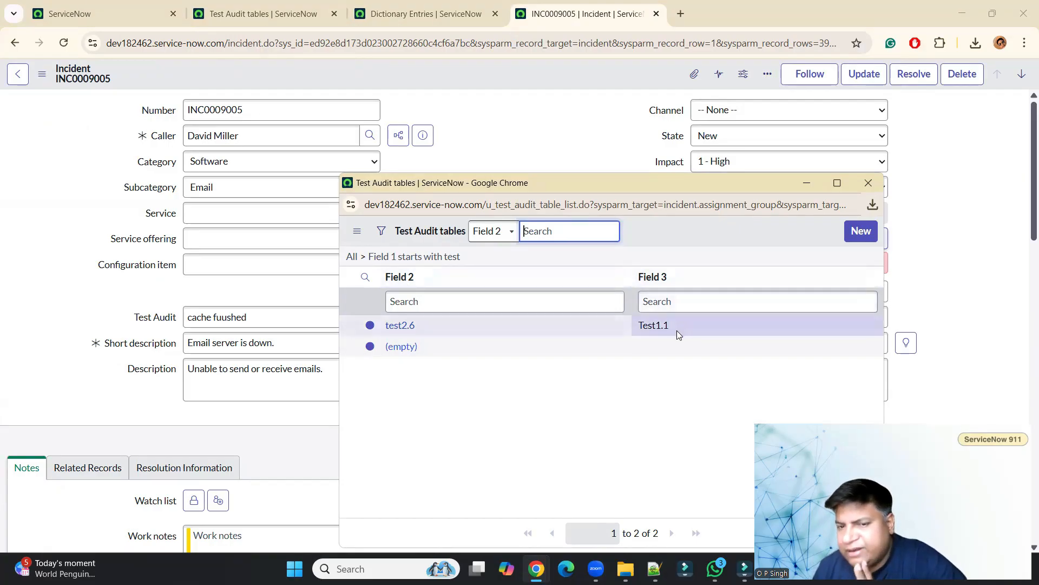
Inspect the Field 2 and Field 3 cells of the test2.1 record in the Test Audit tables list.
click(232, 13)
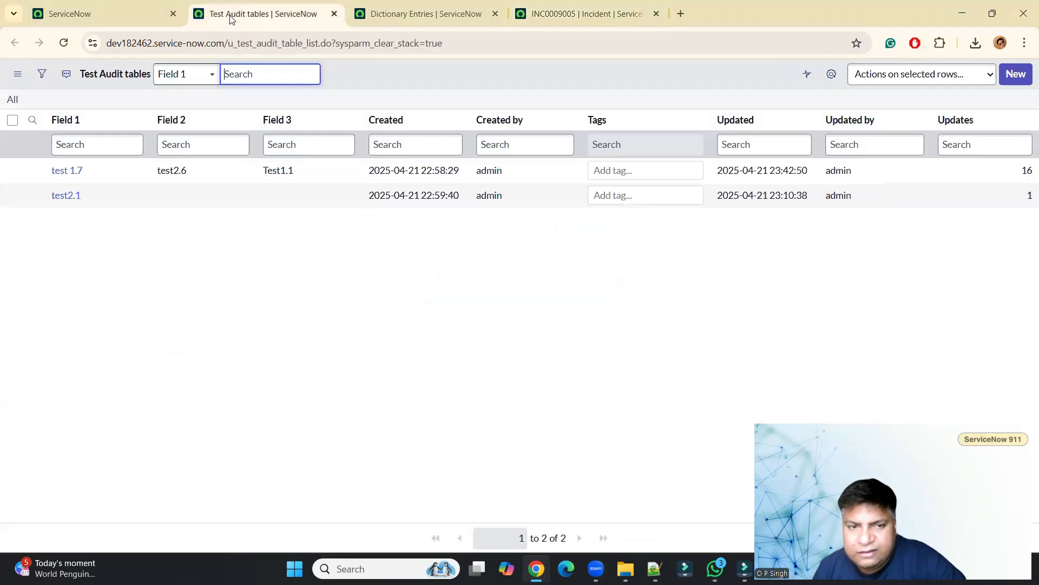
click(179, 198)
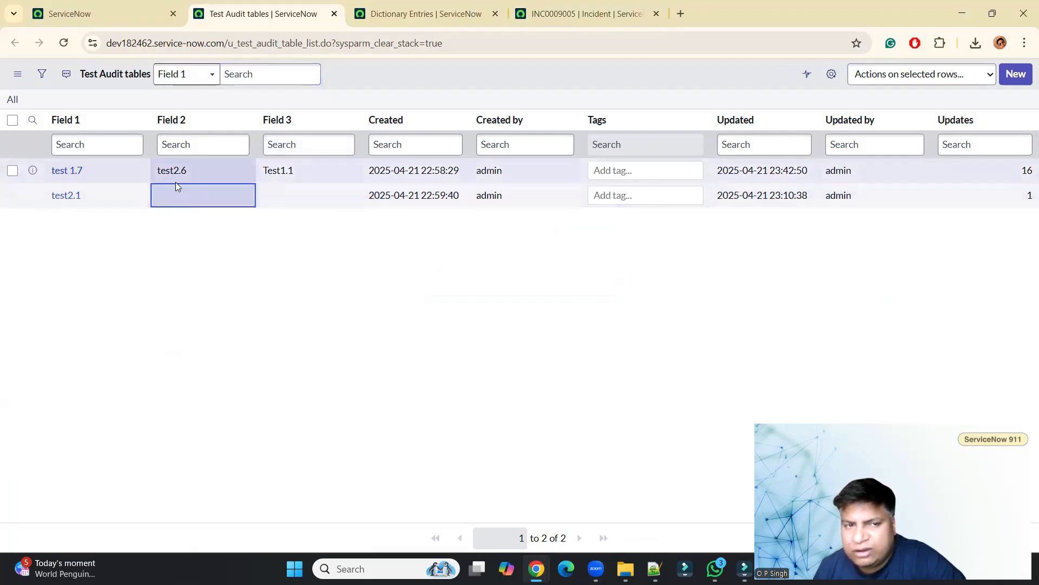
click(272, 195)
click(224, 191)
click(302, 189)
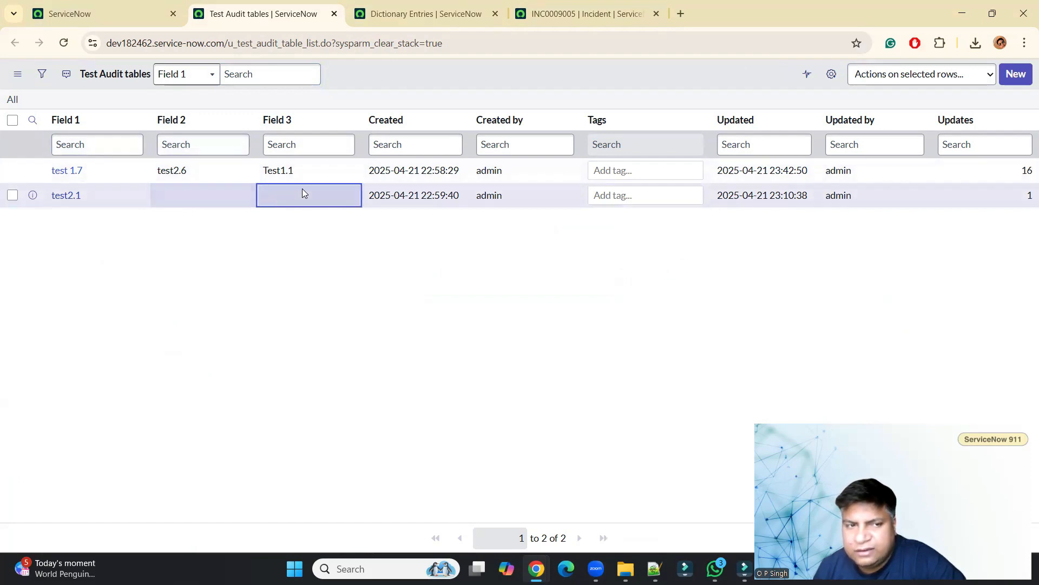
click(188, 197)
click(318, 198)
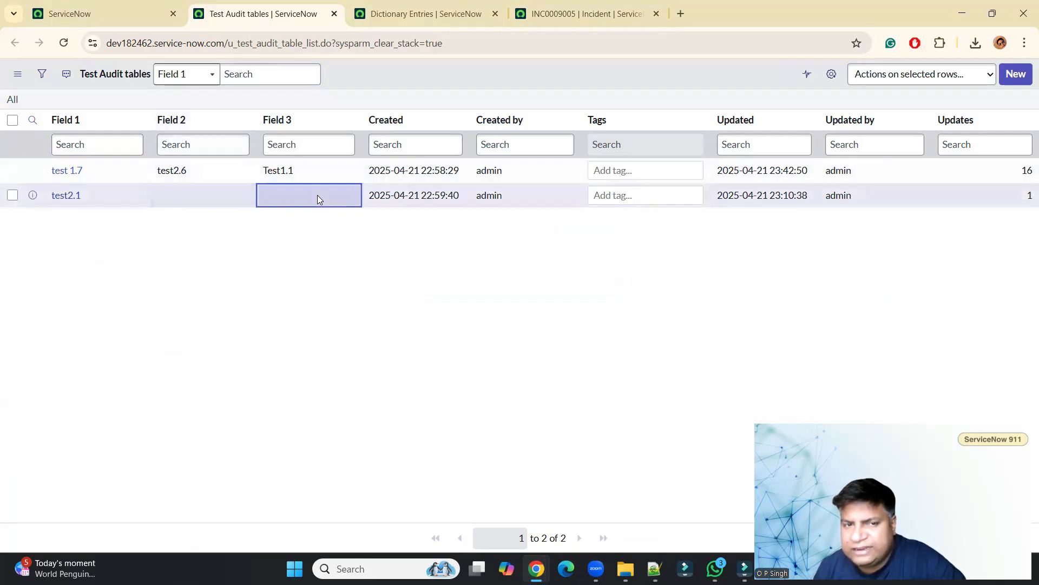
click(550, 7)
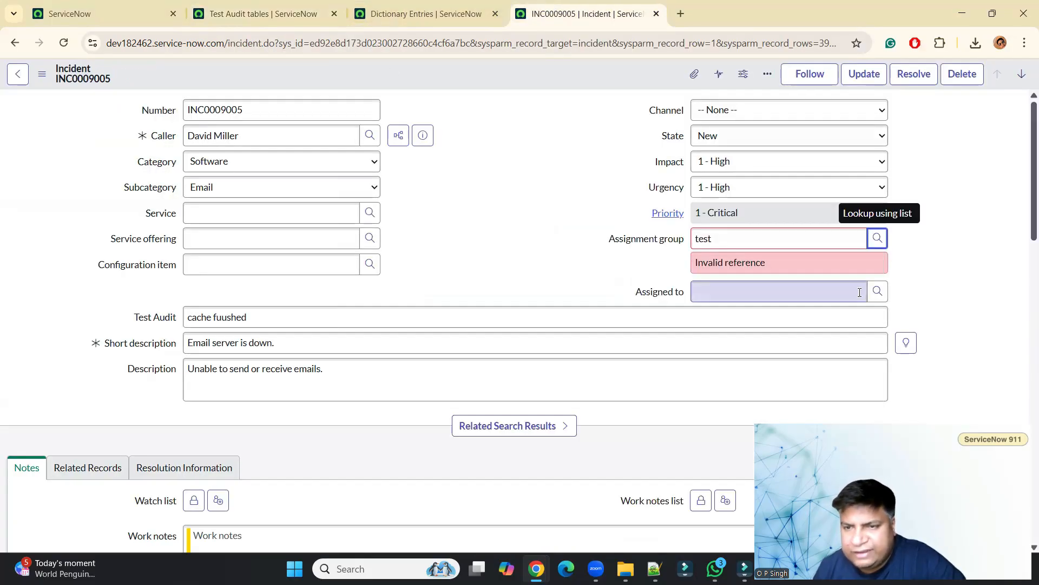
Open the Assignment group lookup list and pick the record whose Field 2 is empty.
click(877, 238)
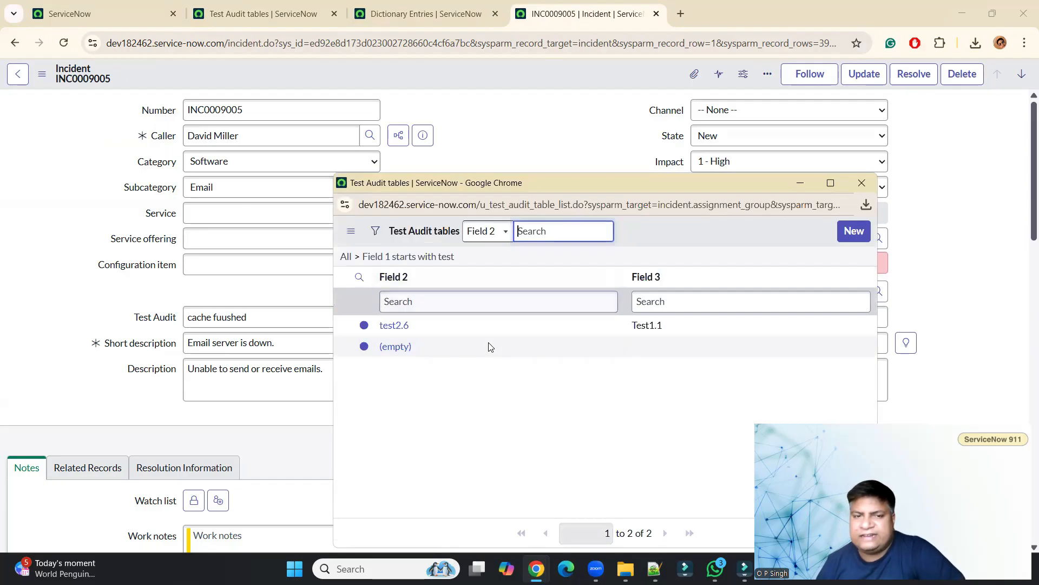
click(401, 352)
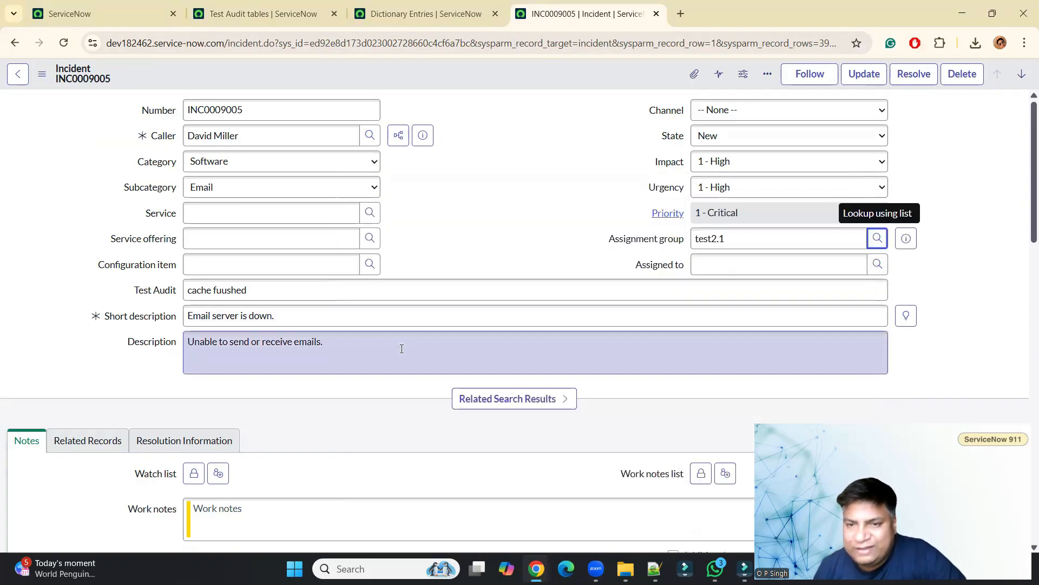
Compare the Assignment group value with the test2.1 record's Field 1, Field 2 and Field 3 cells in the Test Audit tables list.
double_click(747, 239)
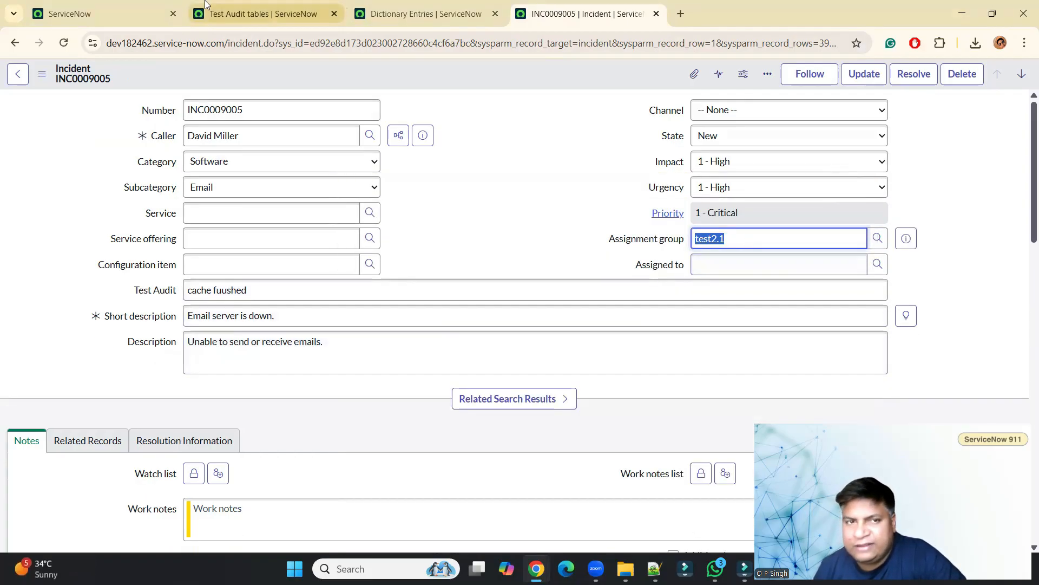
click(264, 14)
click(97, 191)
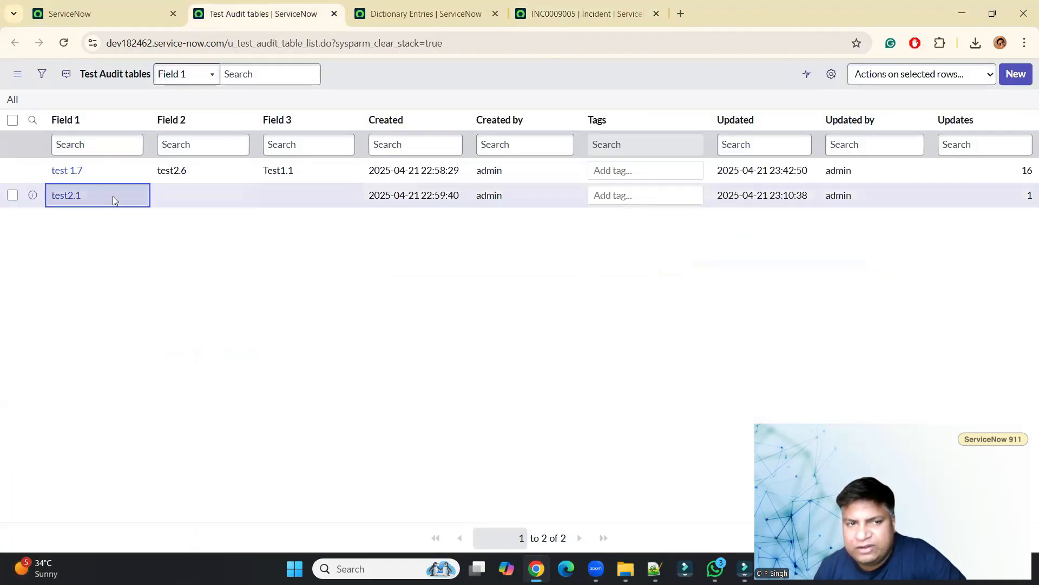
click(178, 196)
click(278, 203)
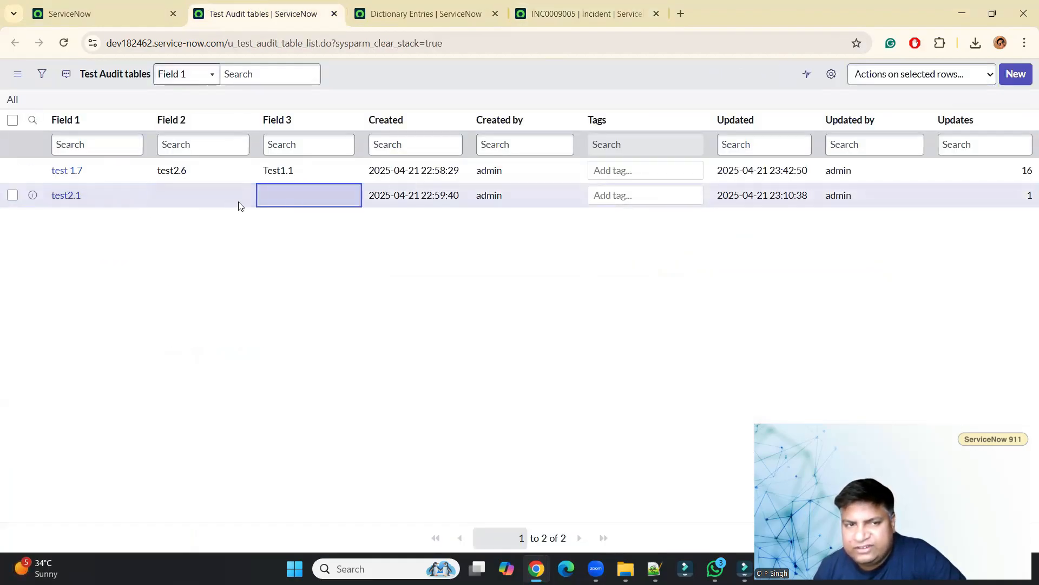
click(210, 203)
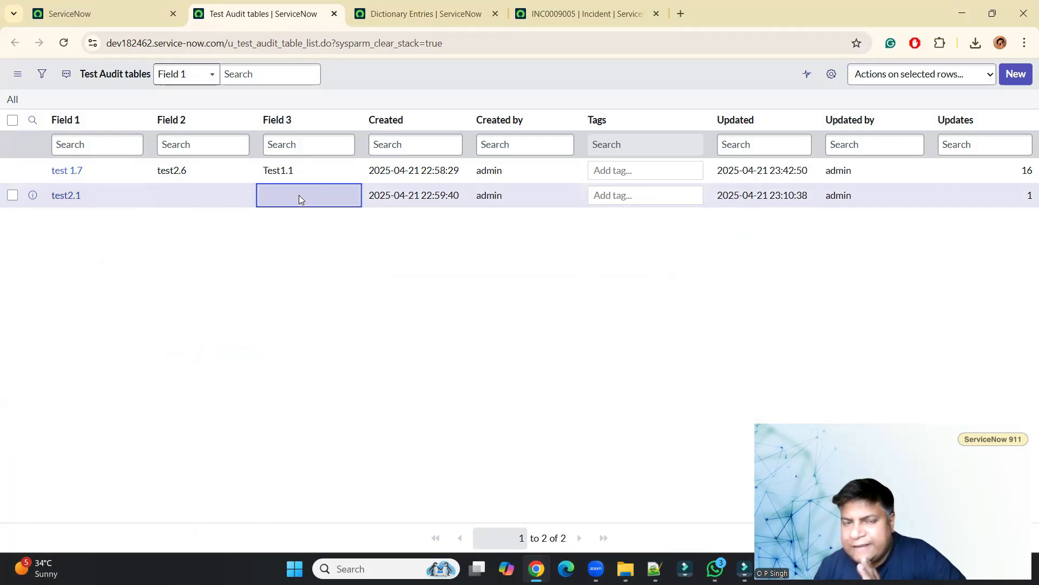
click(589, 7)
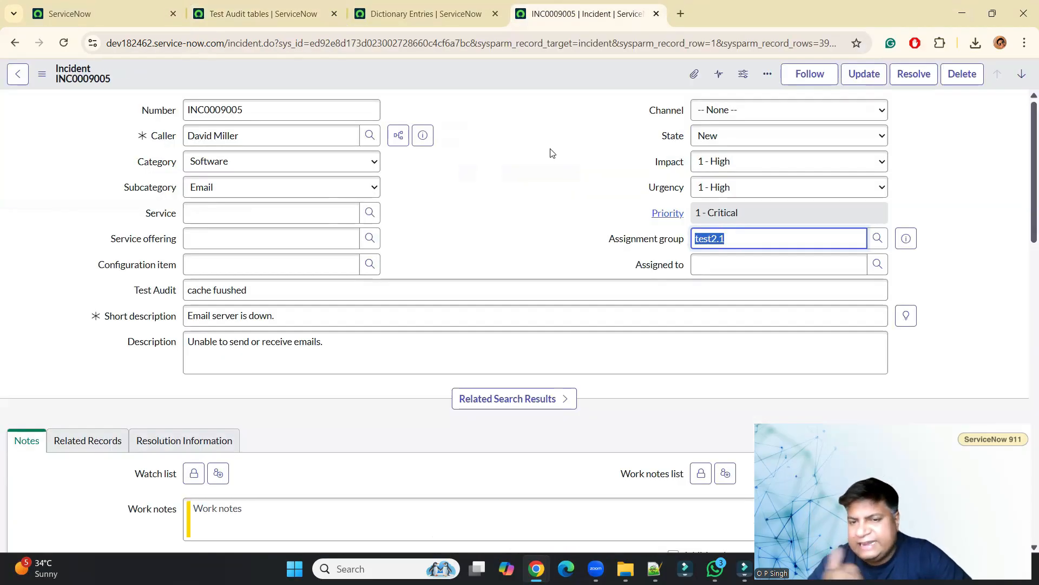
Reopen the Assignment group lookup list, close it, and select the field's value.
click(877, 239)
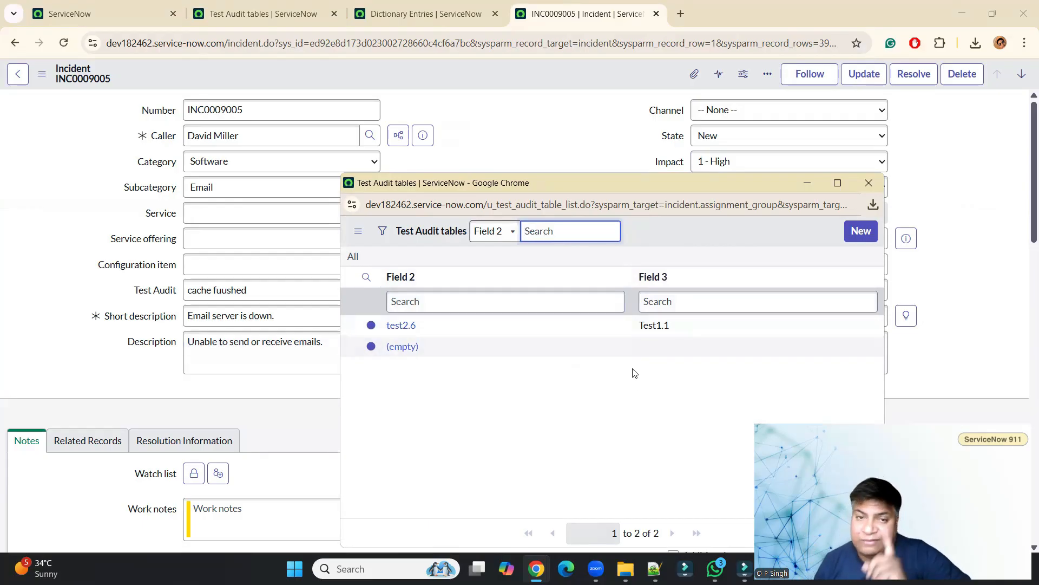
click(596, 111)
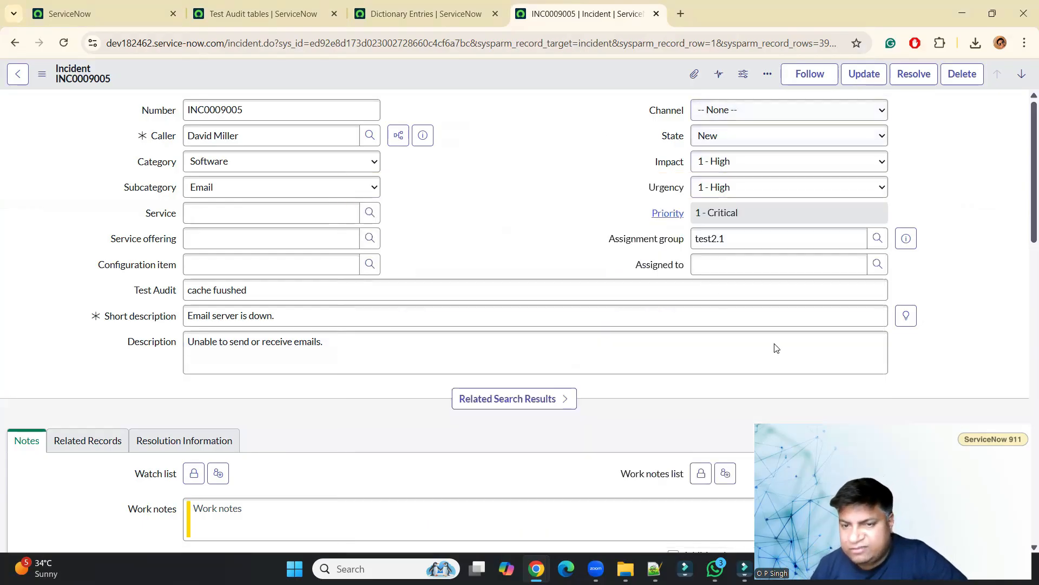
click(739, 235)
double_click(738, 235)
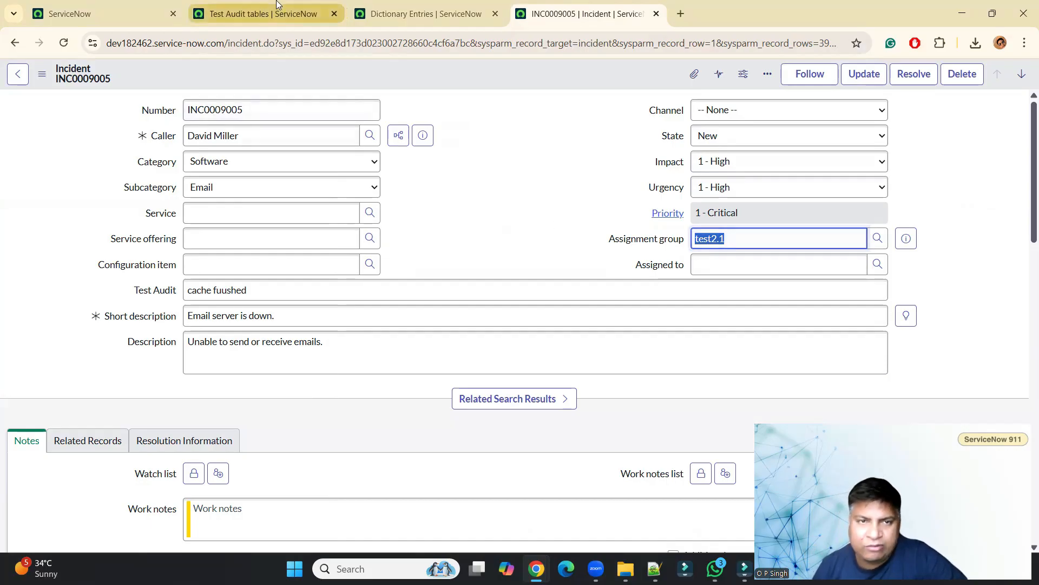
Set the Display value of u_field_2 to true in the dictionary entries and reload the list.
click(454, 11)
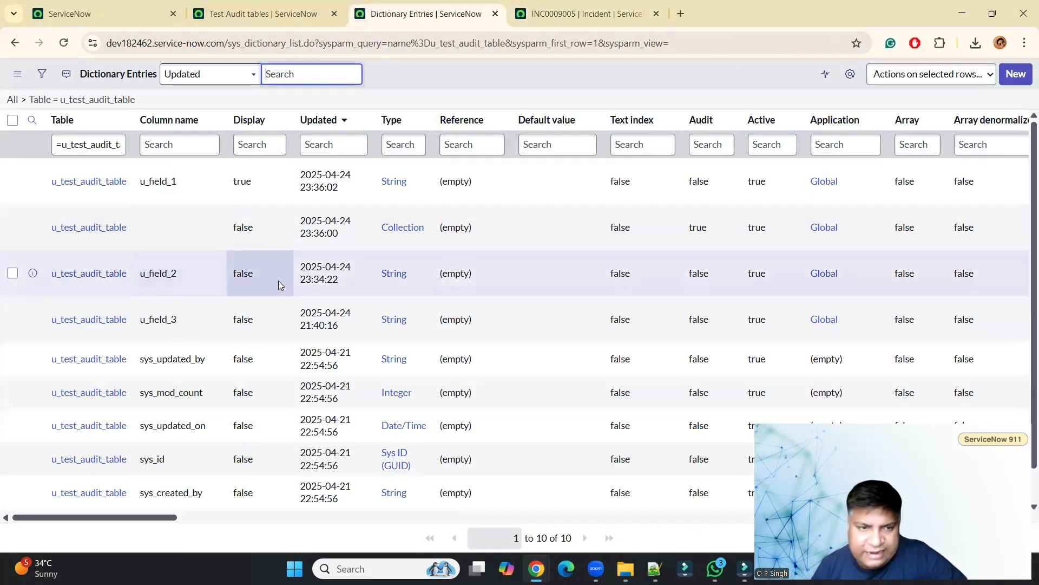
double_click(264, 279)
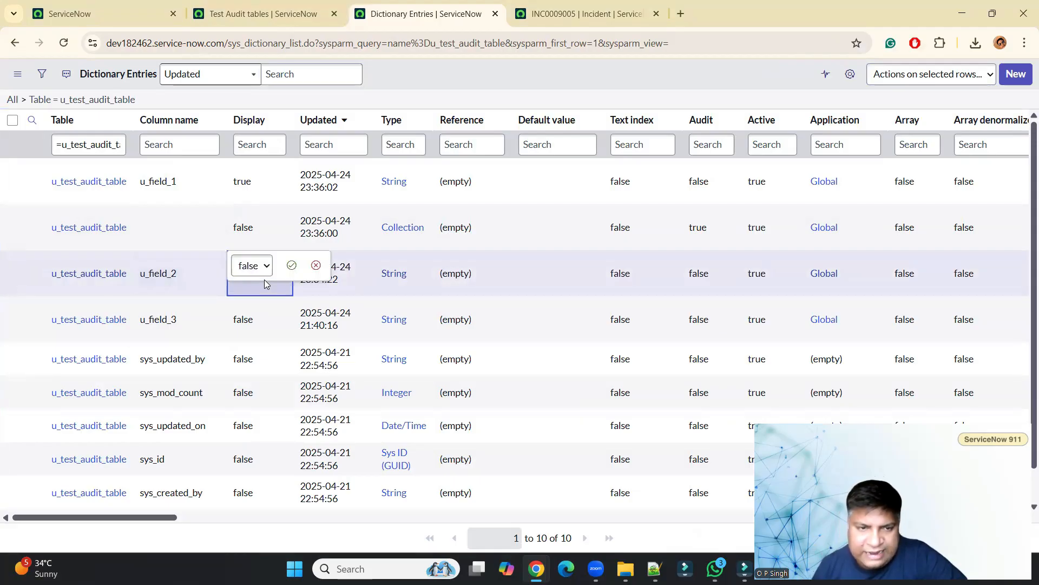
click(259, 271)
click(250, 286)
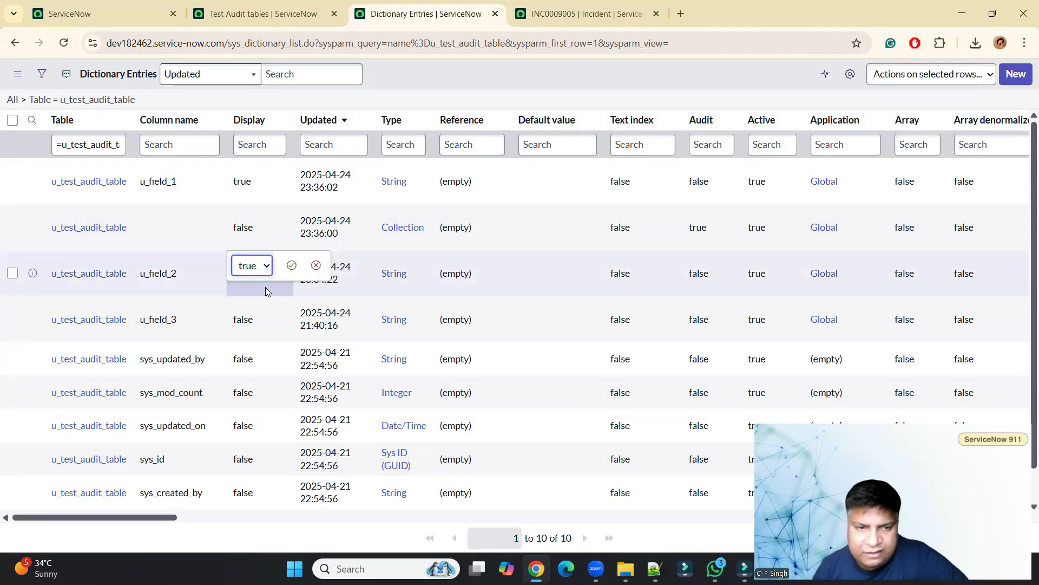
click(292, 267)
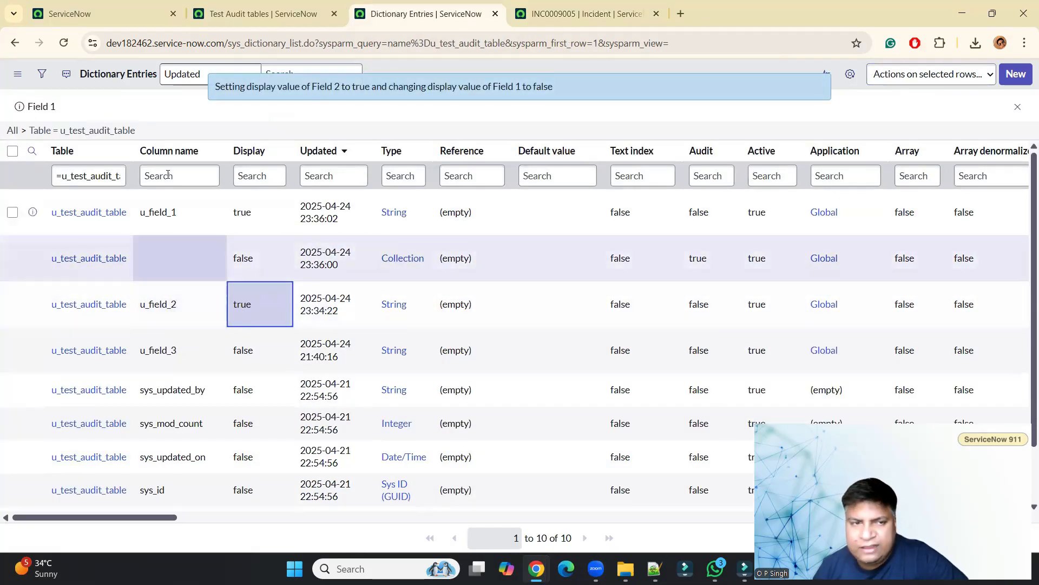
click(65, 42)
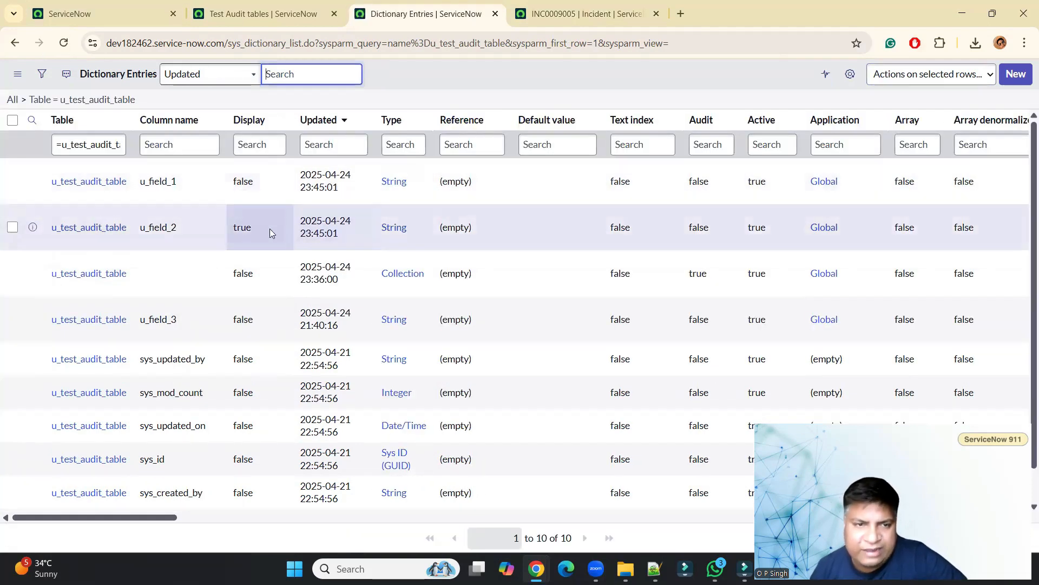
click(262, 181)
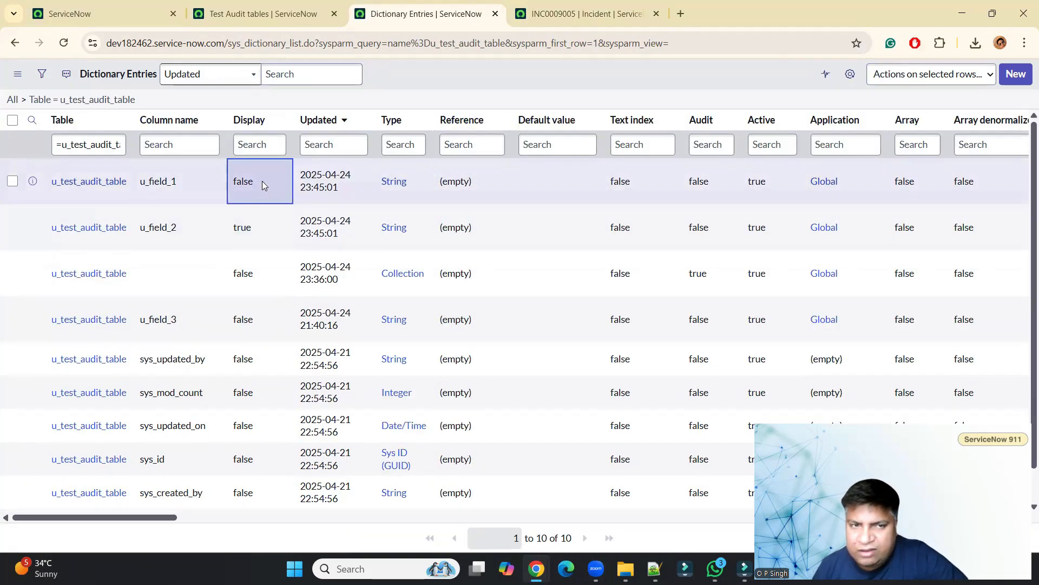
click(257, 231)
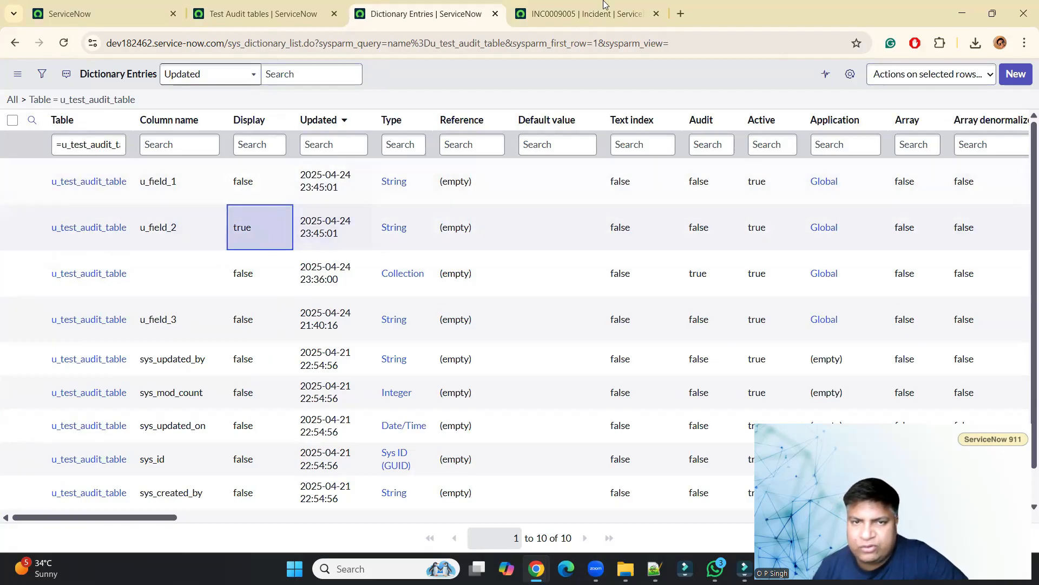
Reload the incident form and search the Assignment group for test using suggestions and the lookup list.
click(584, 14)
key(F5)
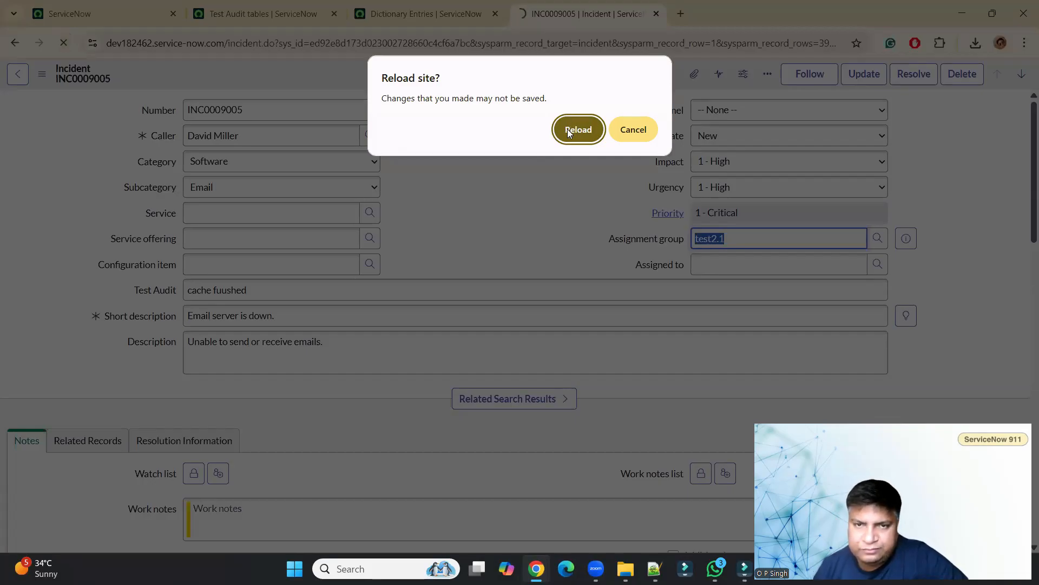
click(578, 130)
click(713, 240)
text(t)
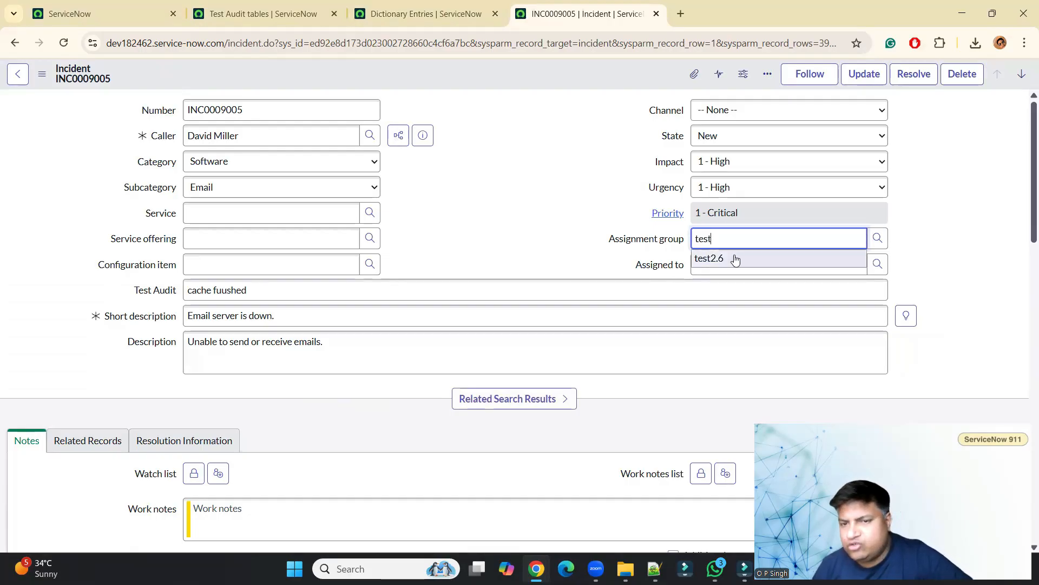
click(877, 239)
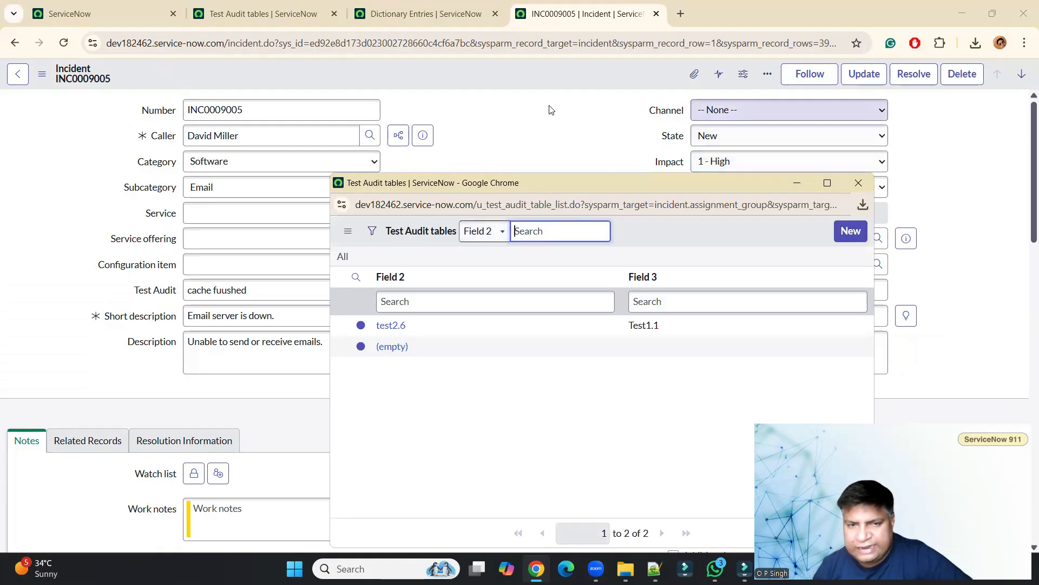
click(497, 146)
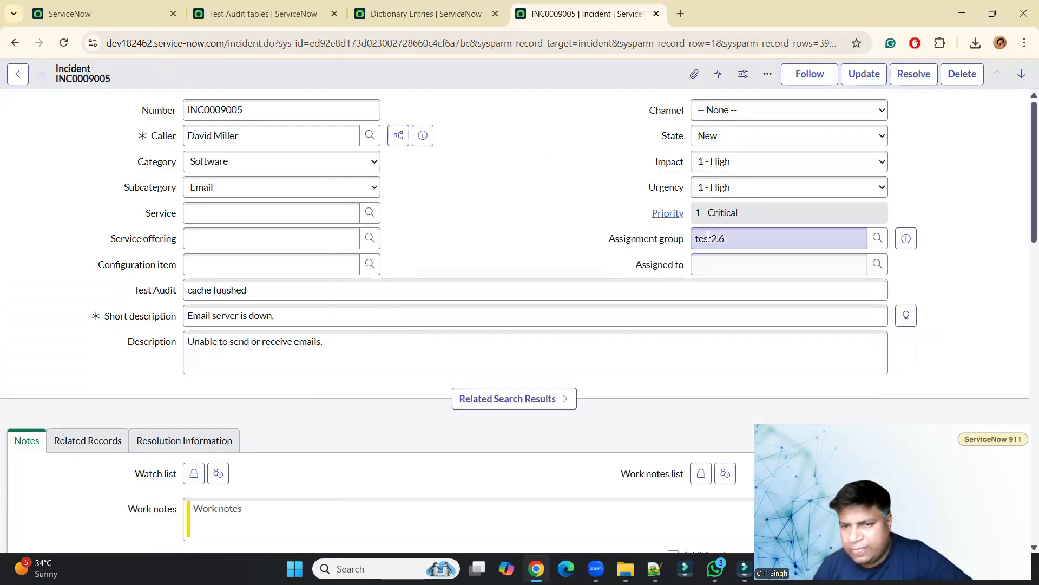
Search the Assignment group lookup for test1 and compare against the Test Audit tables records.
text(1)
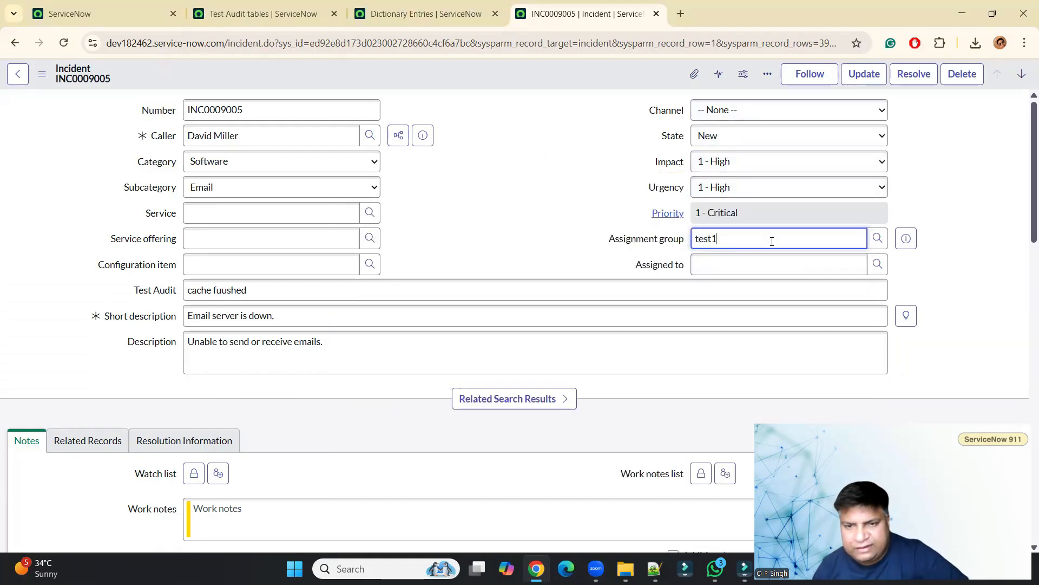
click(881, 242)
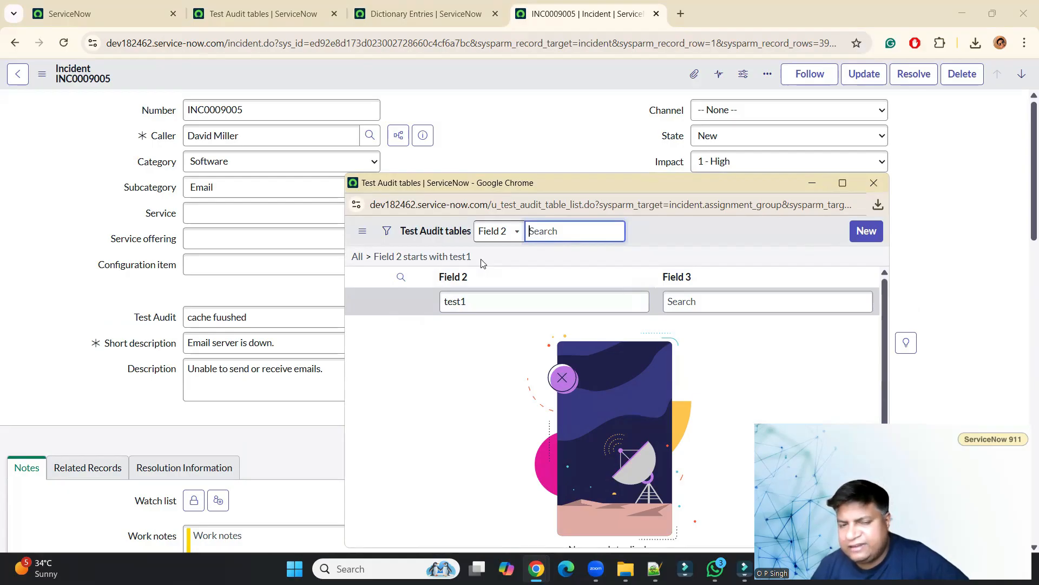
click(273, 14)
click(224, 164)
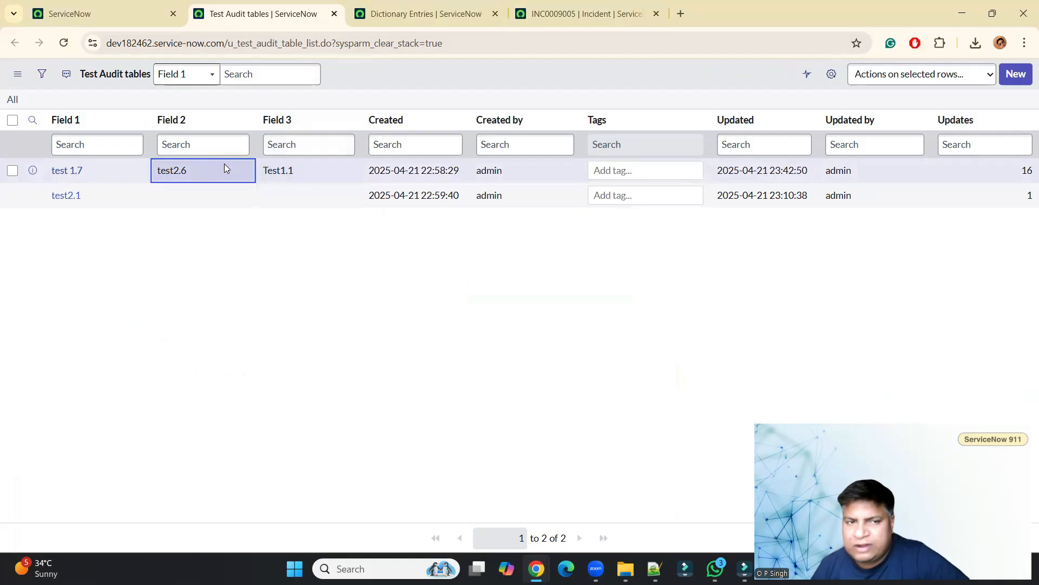
click(514, 8)
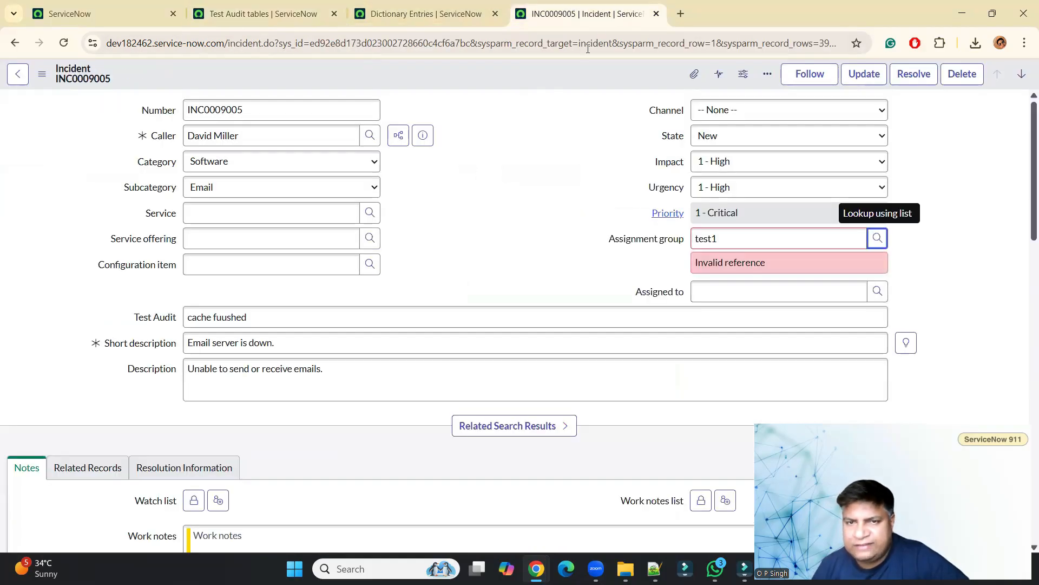
Set the Assignment group to test2.6 from the suggestions for test2.
click(770, 237)
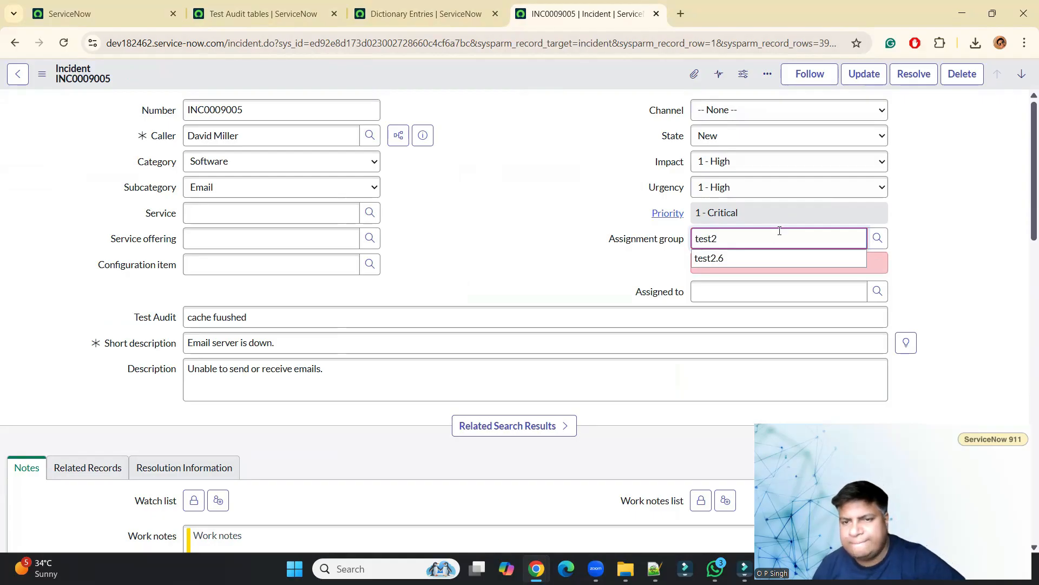
click(750, 259)
click(878, 238)
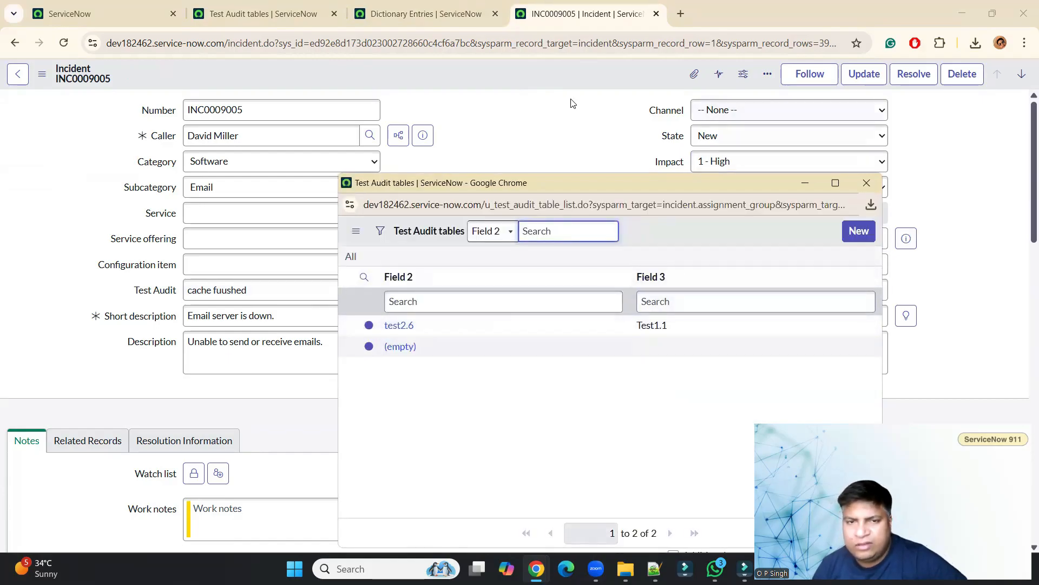
click(572, 116)
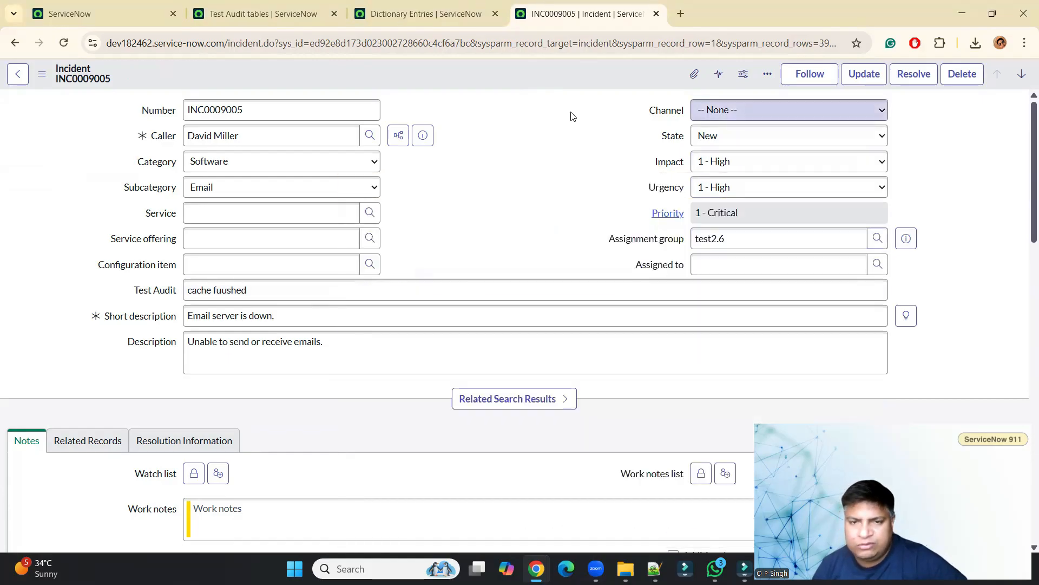
Set the Display value of u_field_2 back to false in the dictionary entries and reload the list.
click(262, 7)
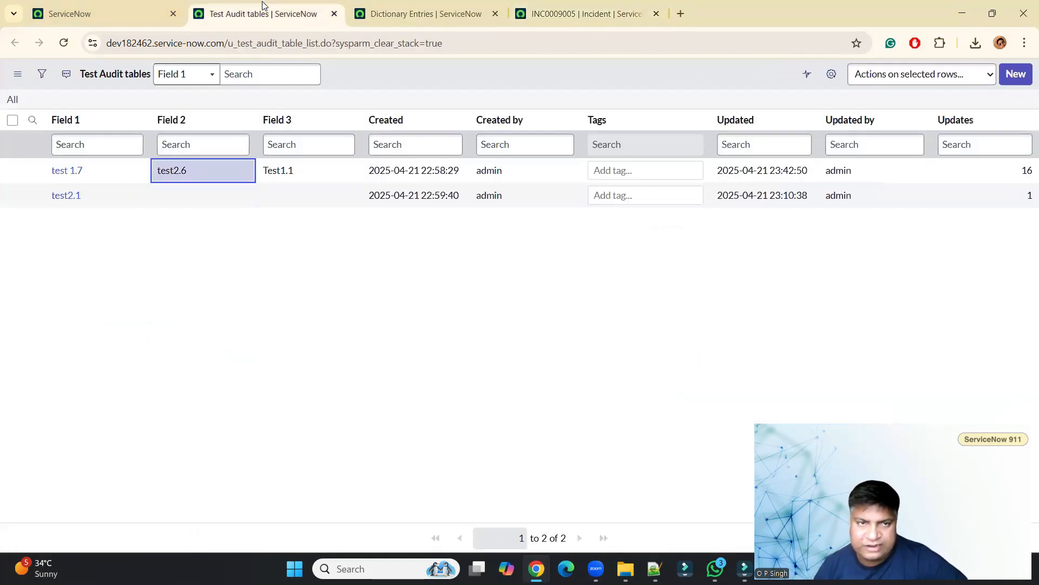
click(381, 6)
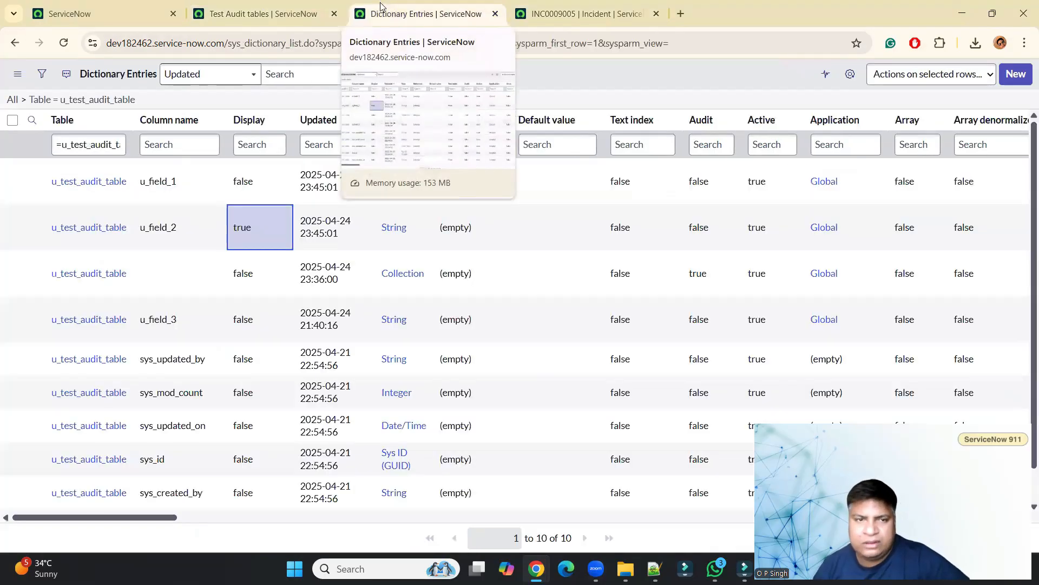
double_click(261, 228)
click(262, 220)
click(246, 255)
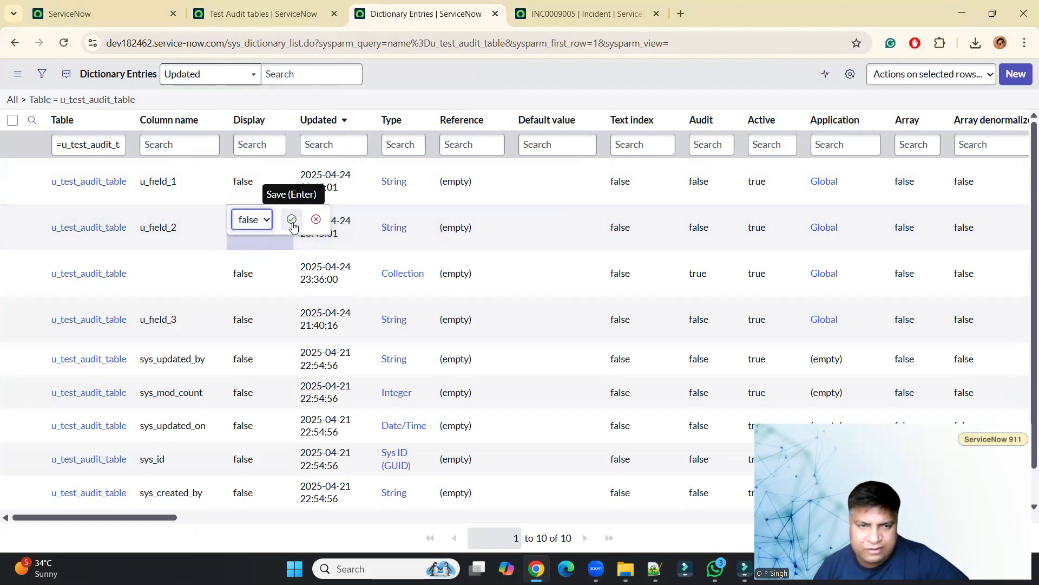
click(293, 224)
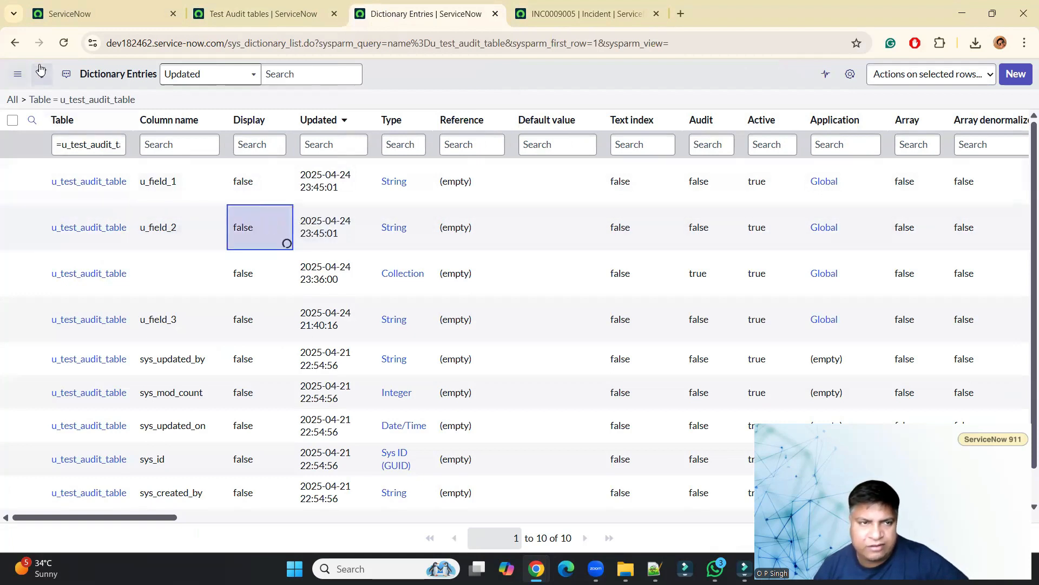
click(64, 43)
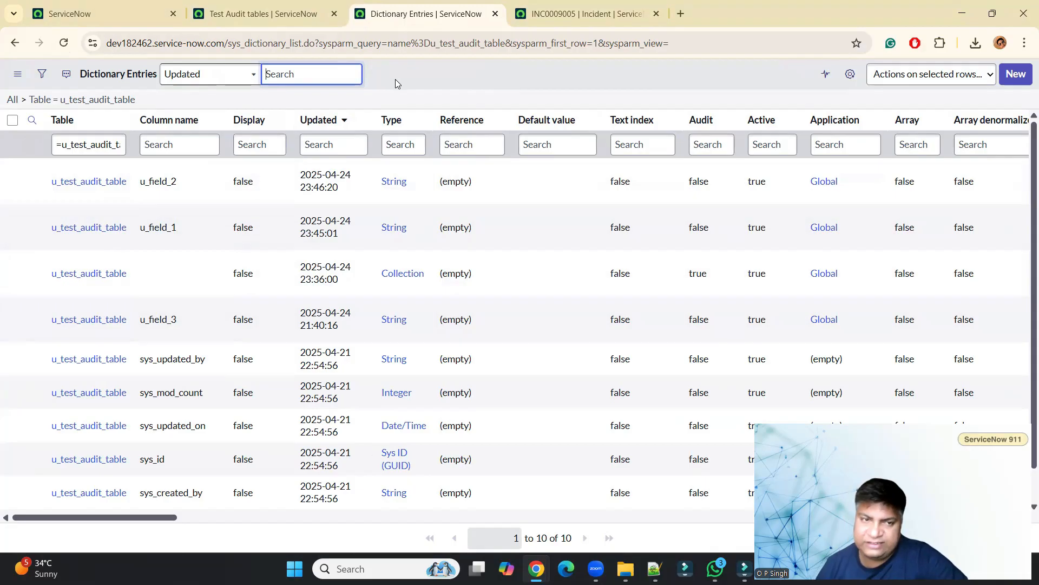
Reload the incident form to review the Assignment group value.
click(574, 14)
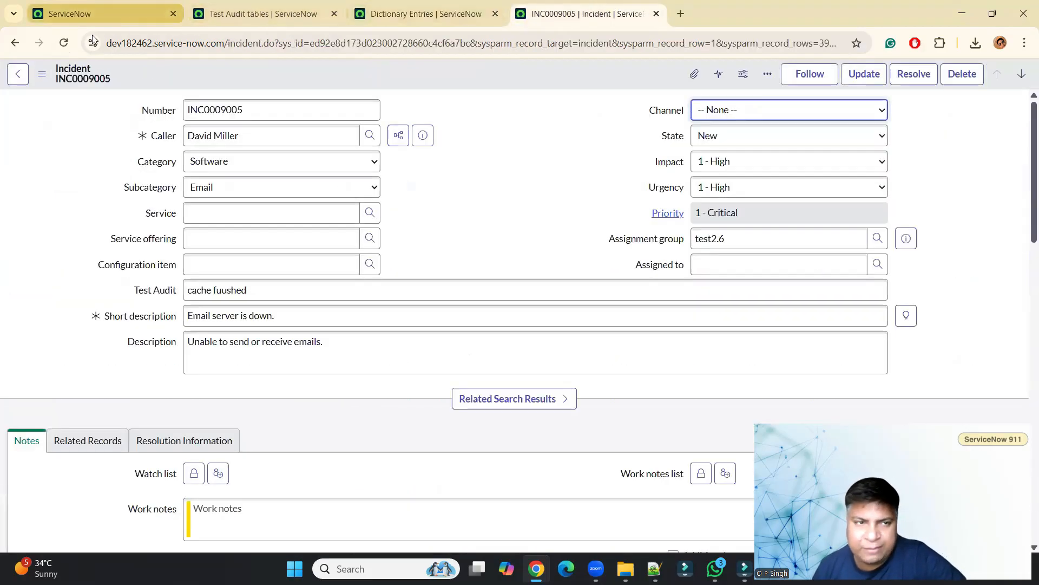
click(63, 43)
click(572, 132)
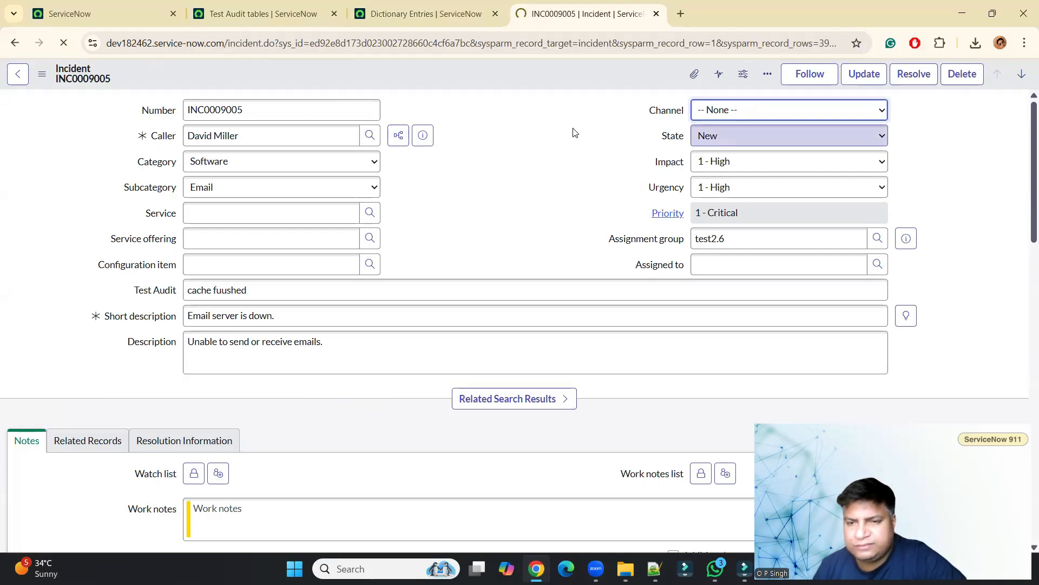
Search the Assignment group lookup list for test, then close the lookup window.
click(748, 243)
text(te)
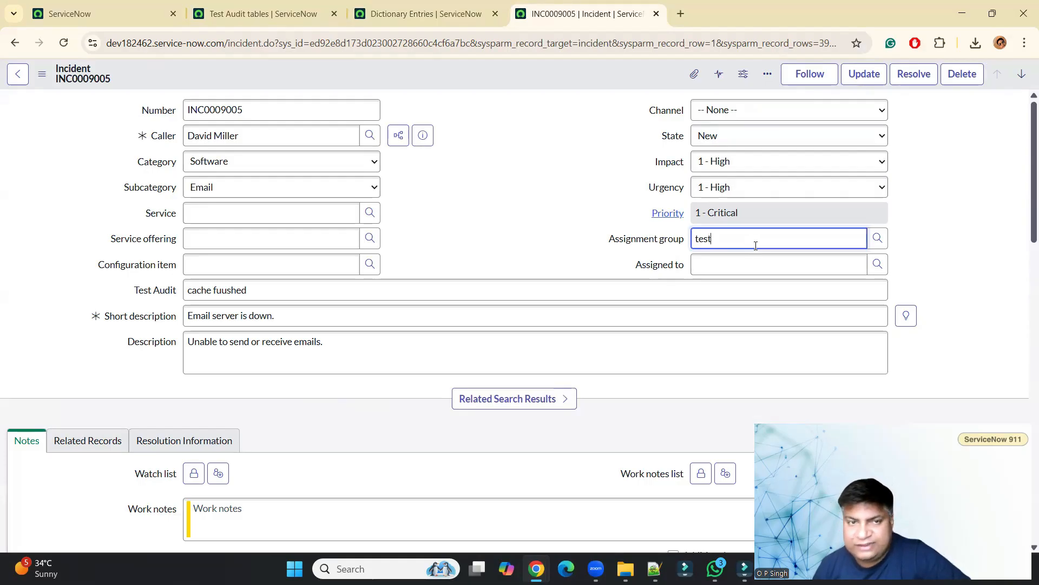
click(877, 238)
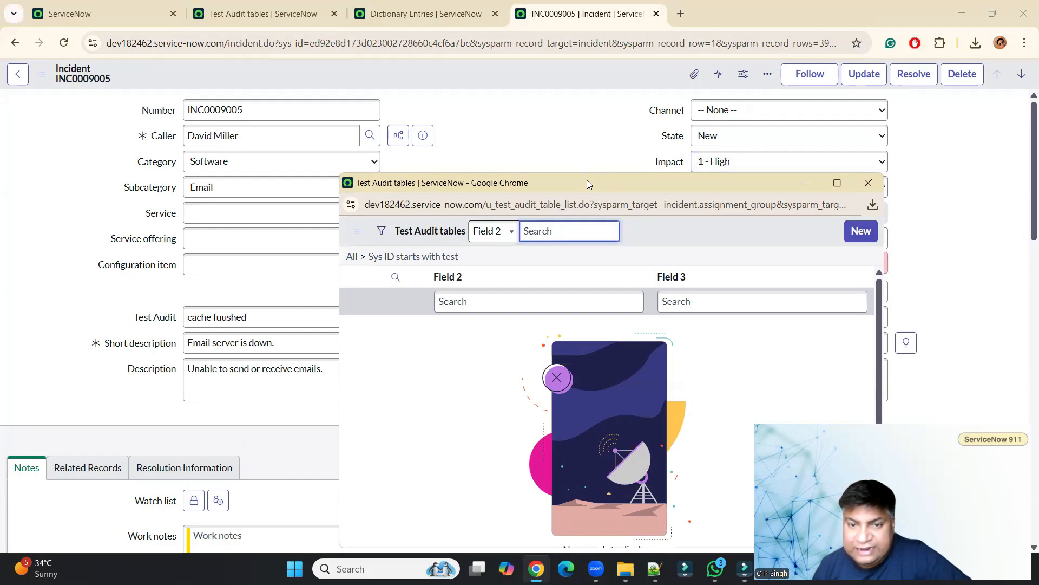
drag(586, 180, 572, 92)
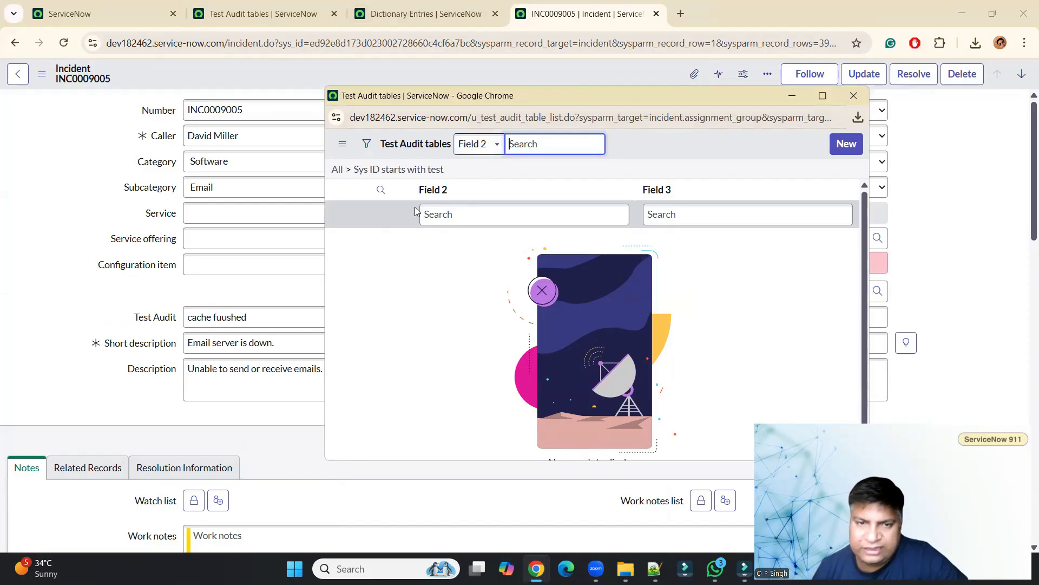
click(469, 216)
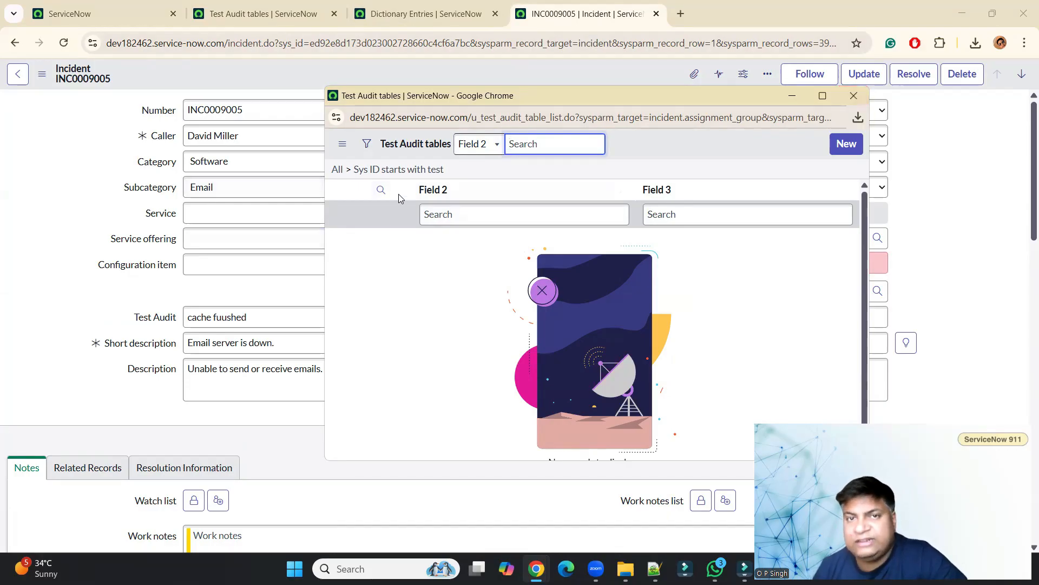
click(854, 96)
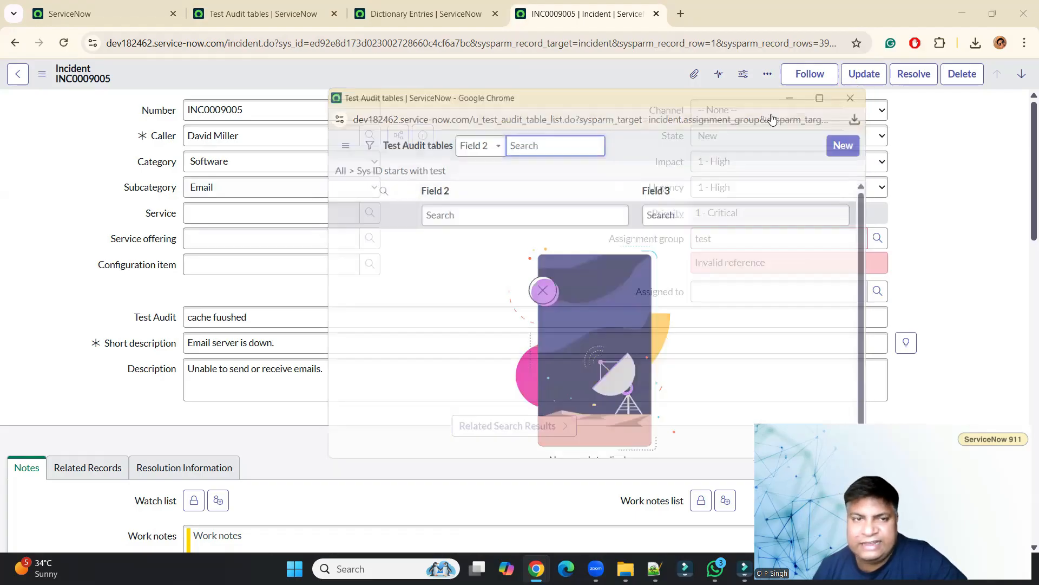
Set the Display value of the table's collection entry to true in the dictionary entries and reload the list.
click(259, 7)
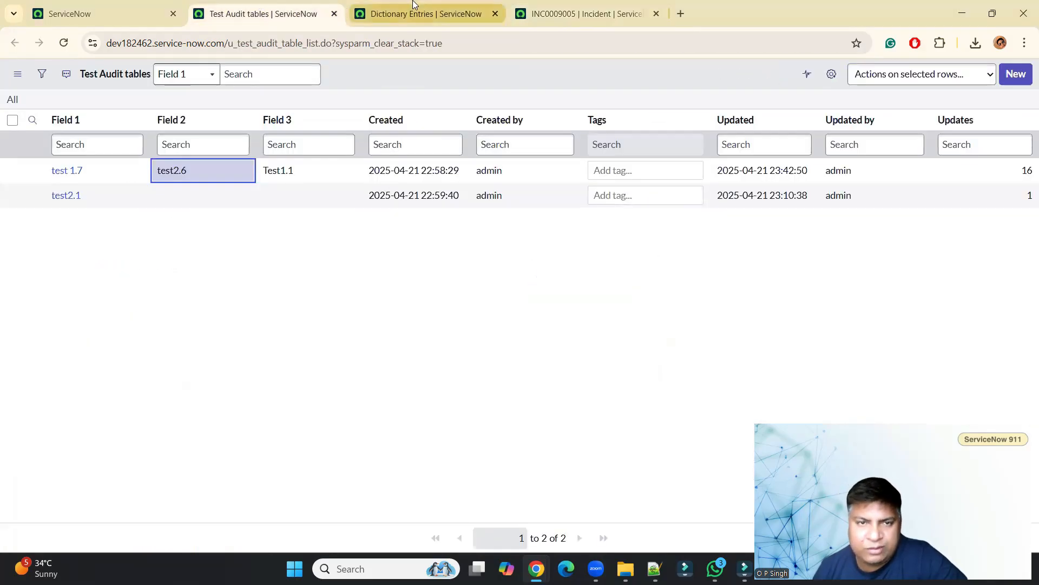
click(426, 13)
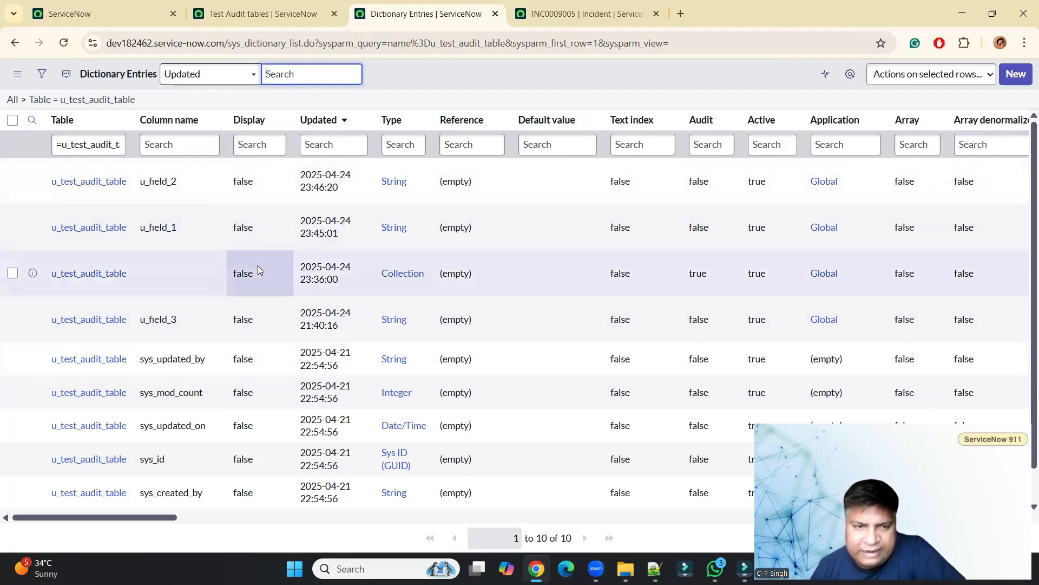
double_click(273, 278)
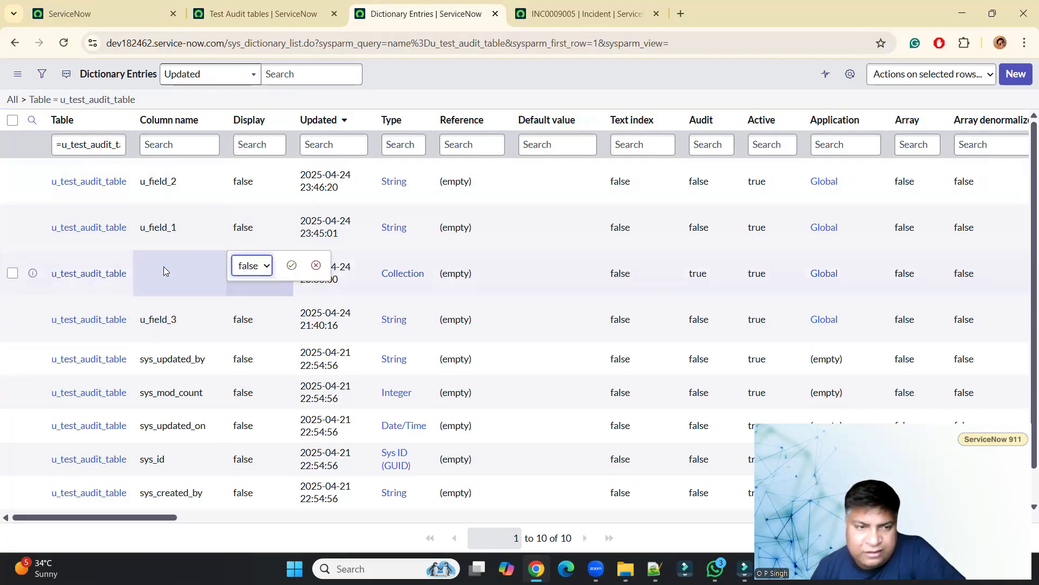
click(259, 265)
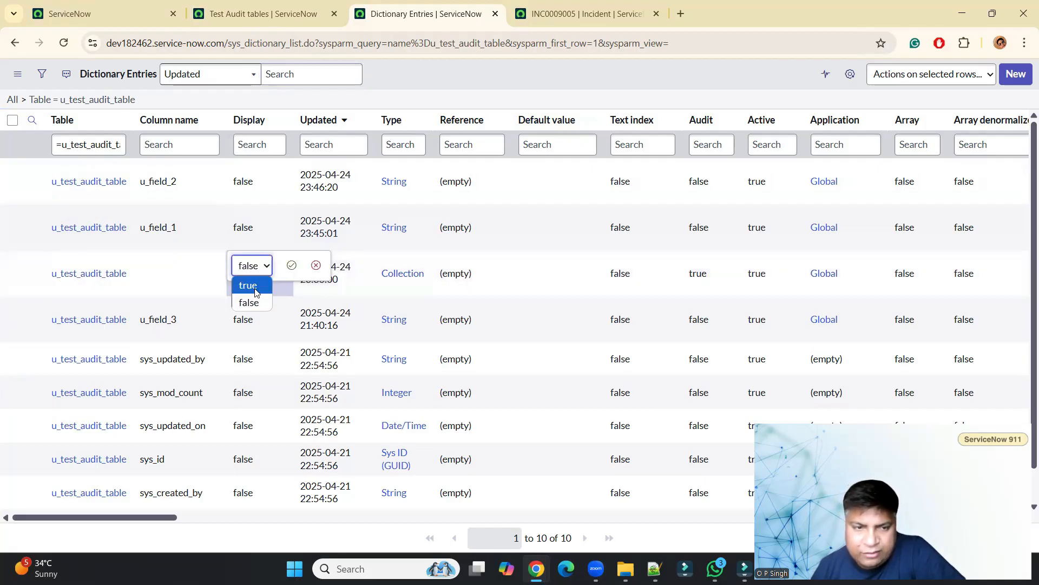
click(256, 287)
click(291, 265)
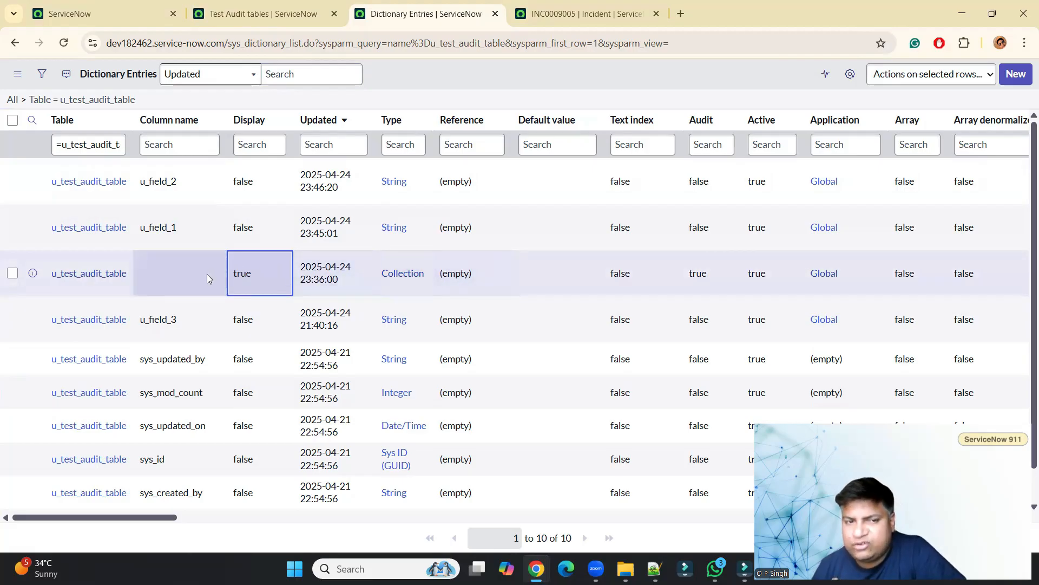
click(63, 43)
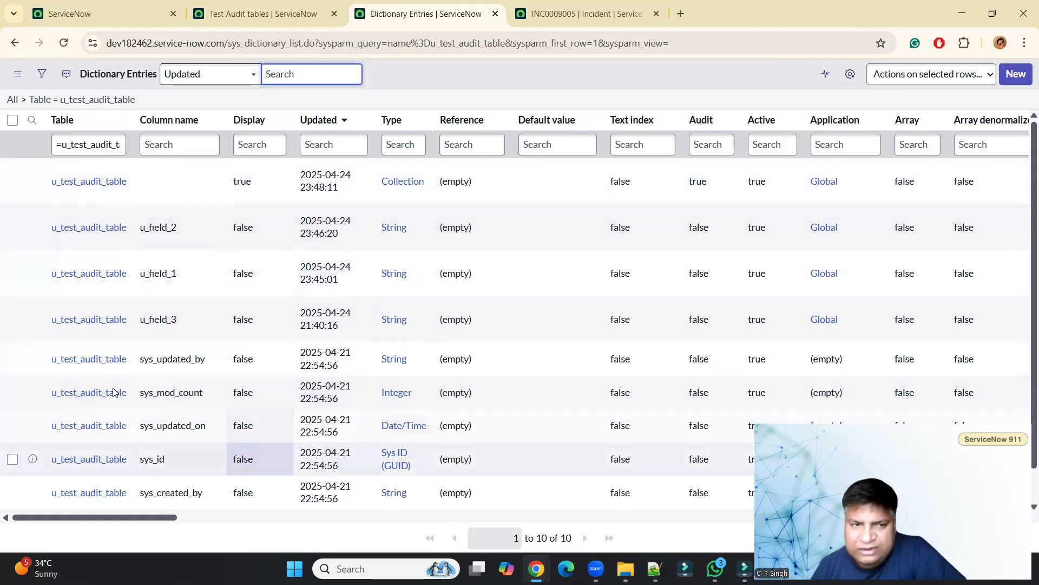
Reload the incident form and search the Assignment group lookup for test again.
click(584, 13)
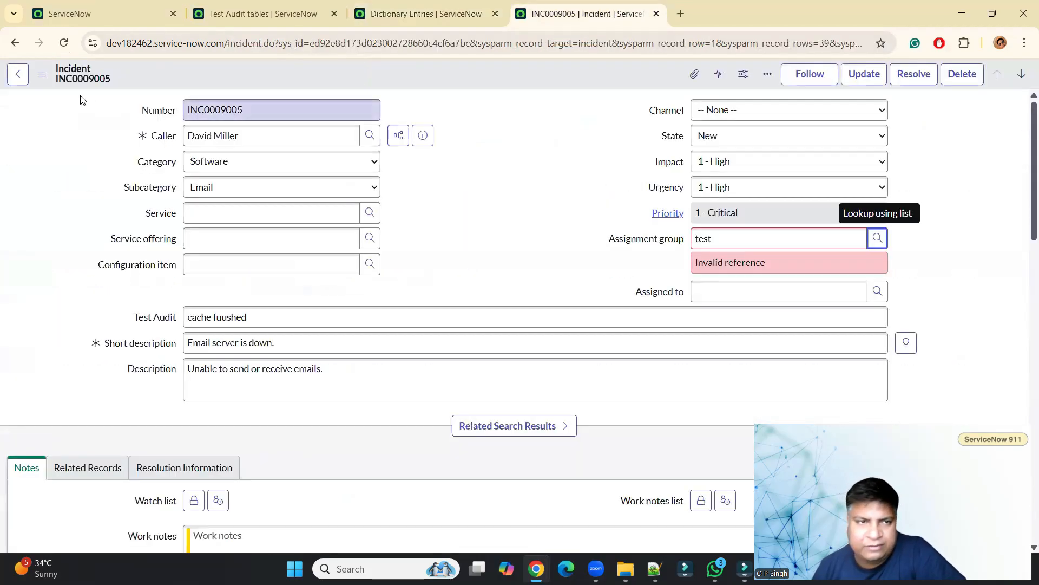
click(63, 42)
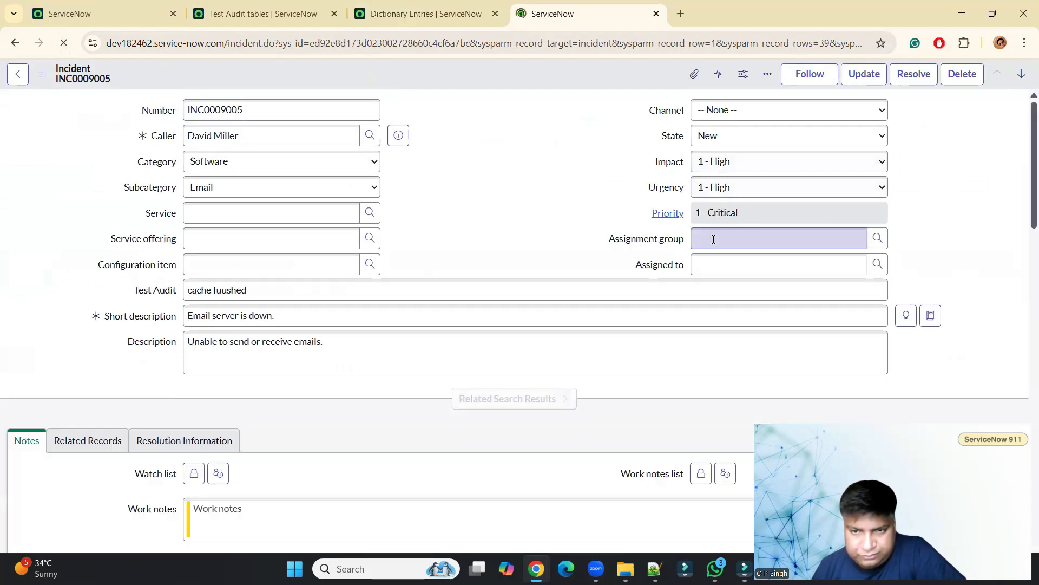
click(713, 240)
text(test)
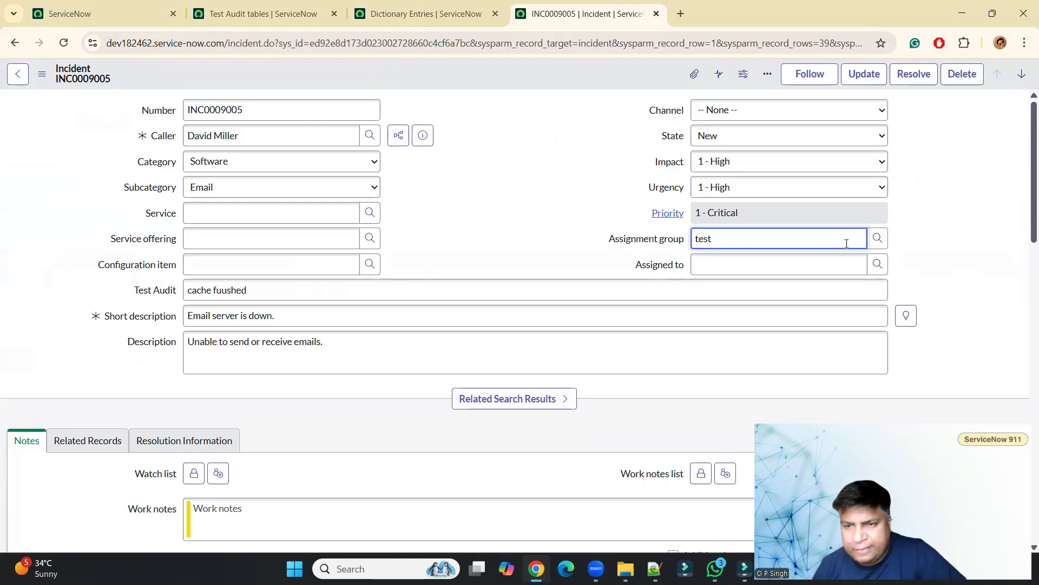
click(877, 238)
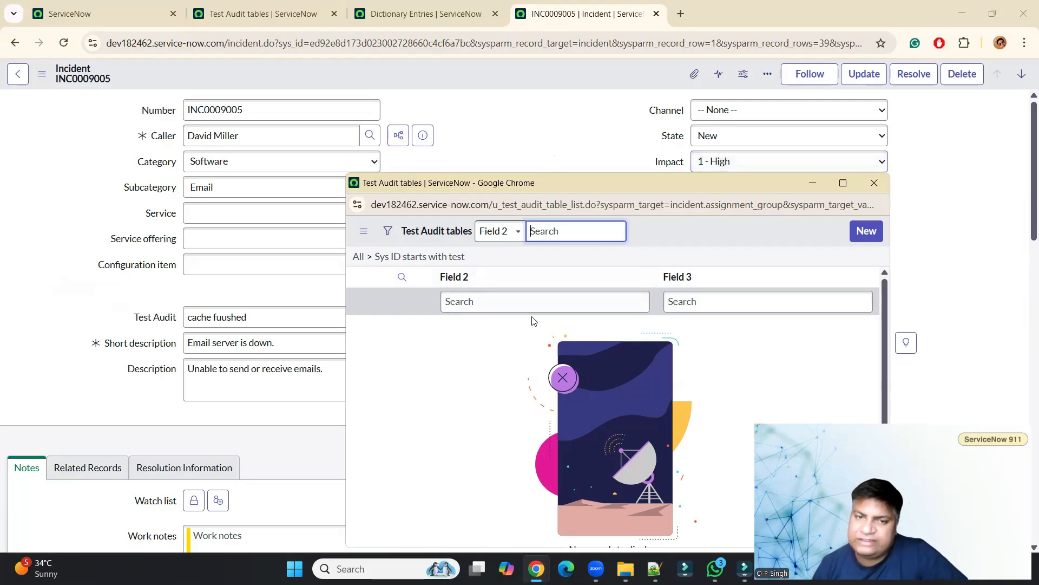
click(540, 132)
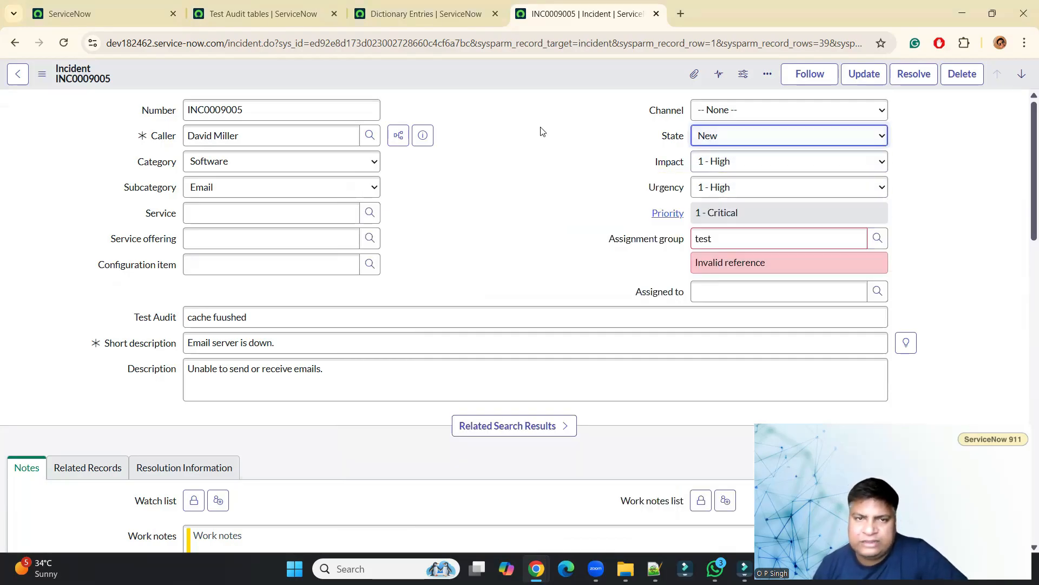
Set the Display value of u_field_3 to true in the dictionary entries and reload the list.
click(307, 12)
click(379, 13)
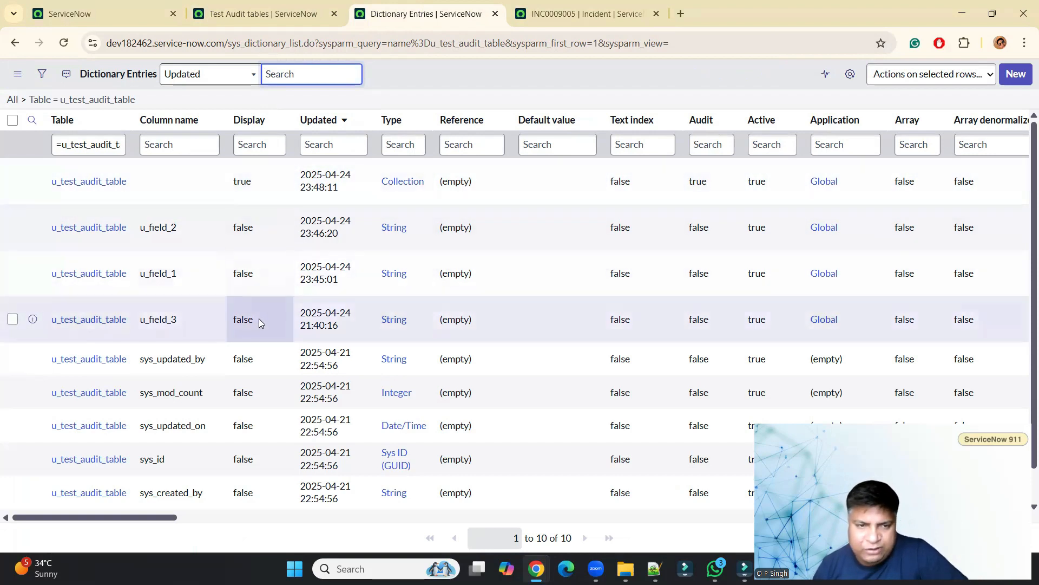
double_click(259, 319)
click(259, 321)
click(246, 330)
click(292, 312)
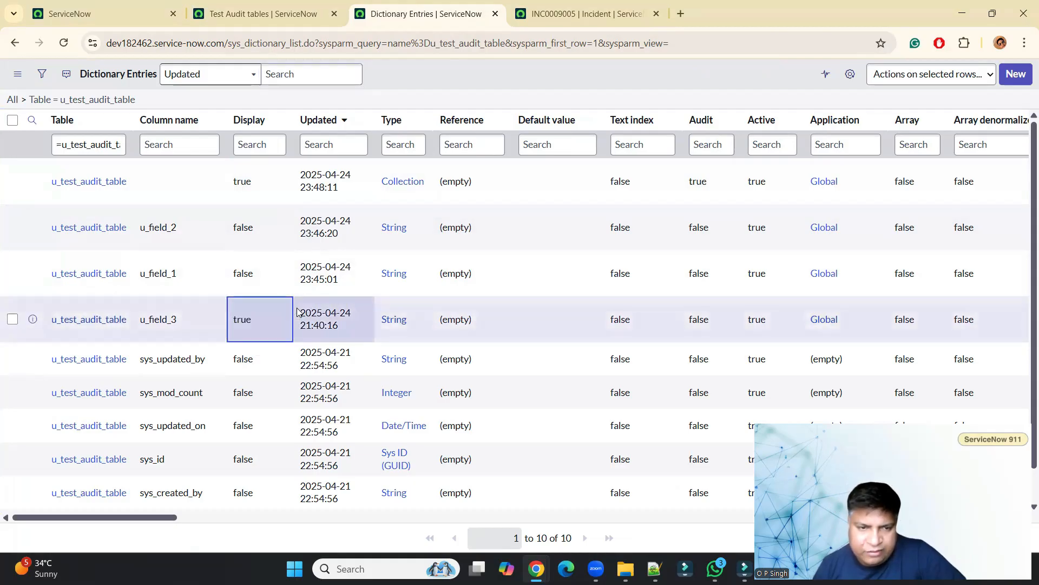
click(63, 44)
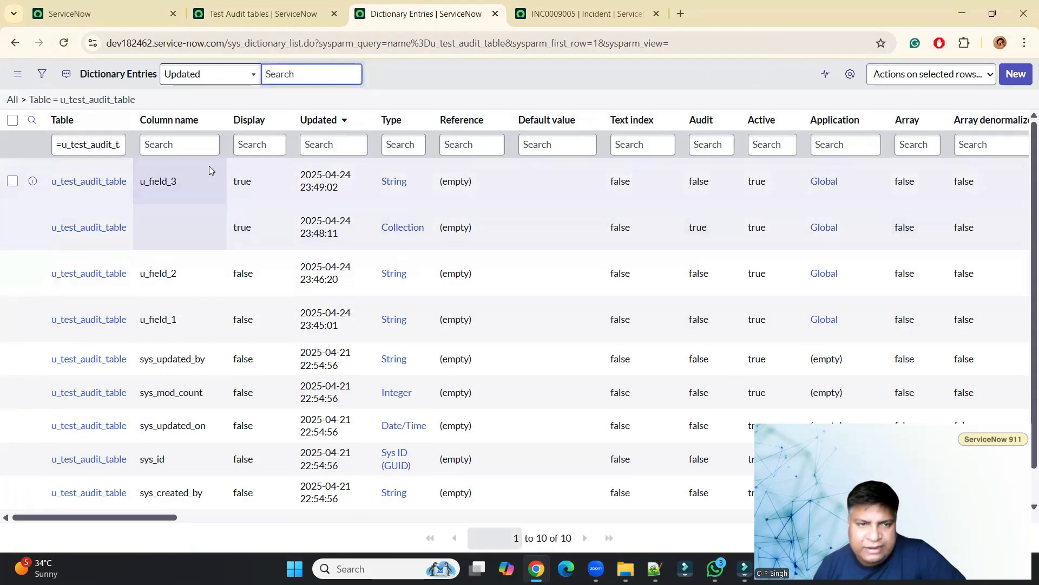
Reload the incident form and enter test in the Assignment group to check its suggestions.
click(196, 213)
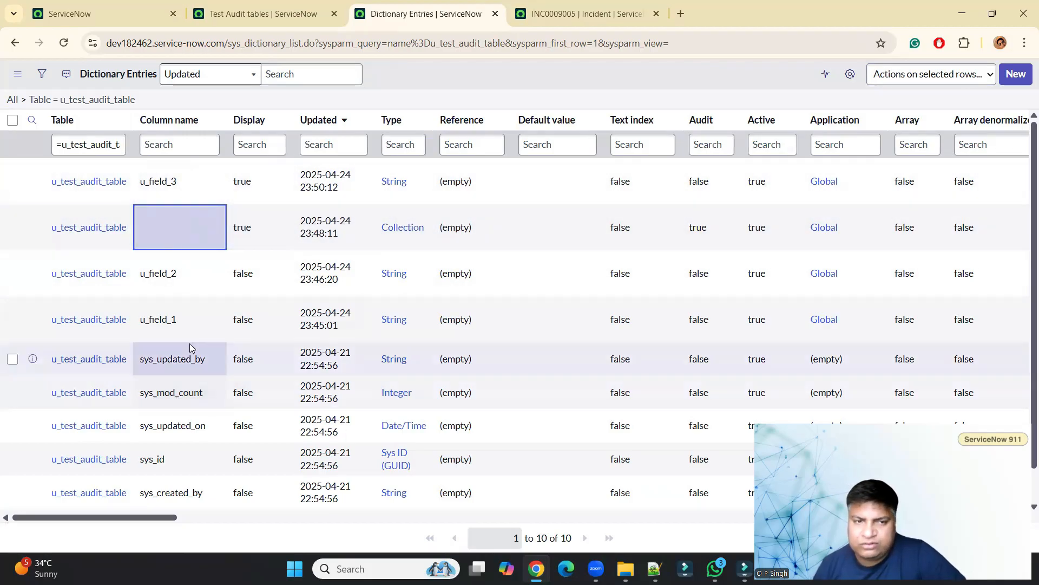
click(568, 14)
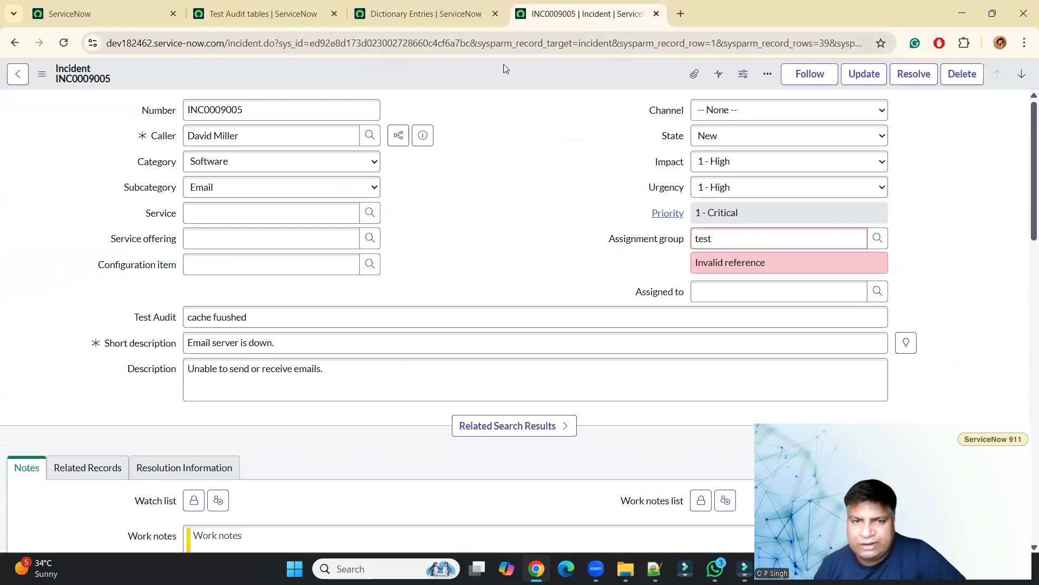
click(65, 43)
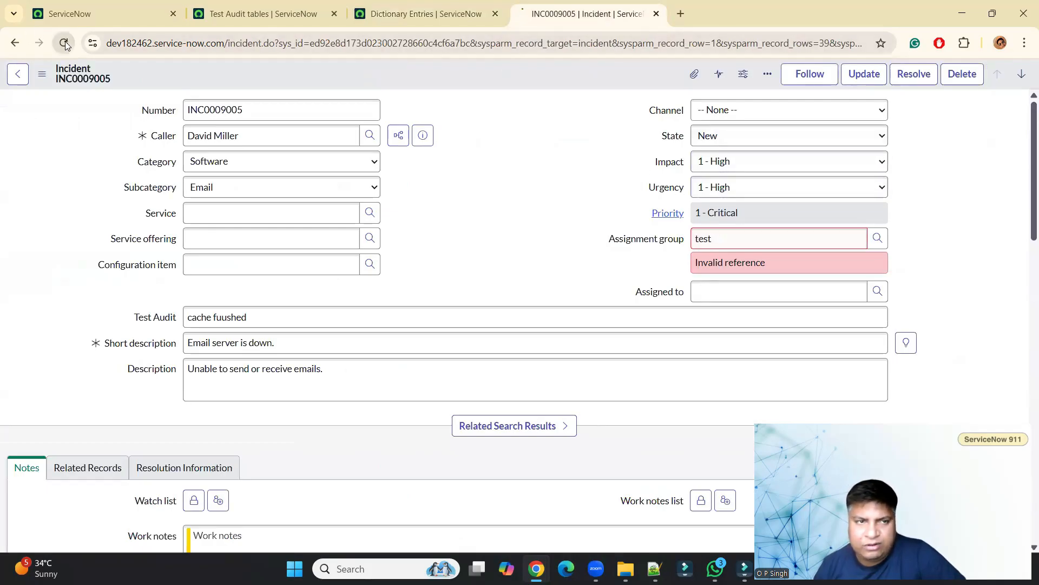
click(438, 15)
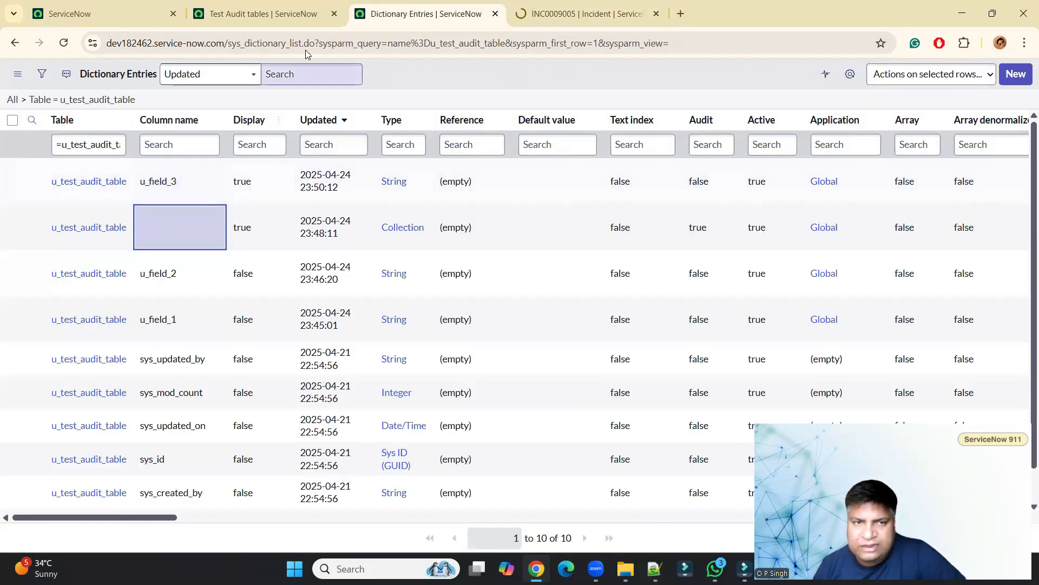
click(282, 21)
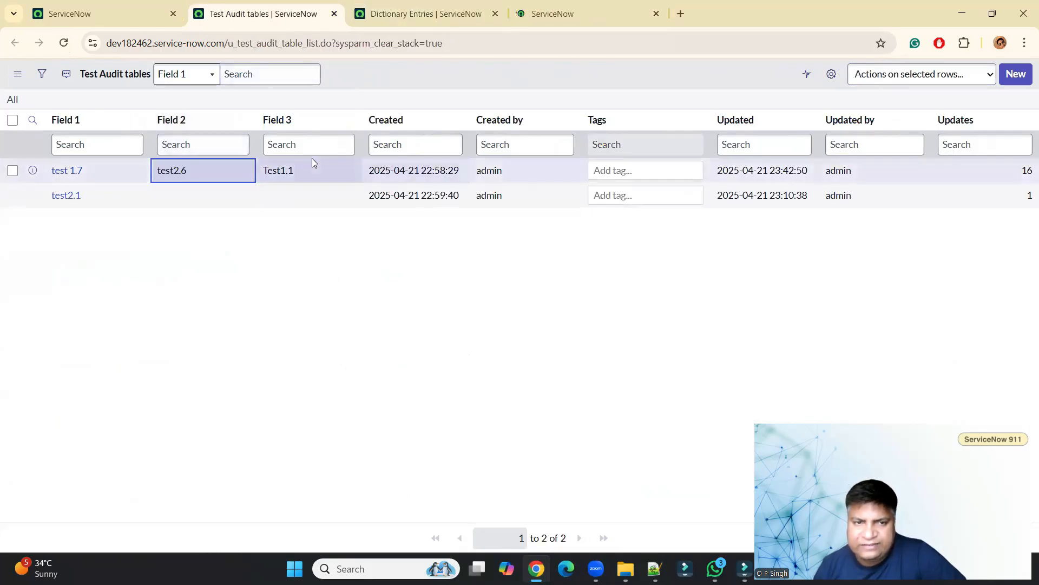
click(582, 14)
click(693, 239)
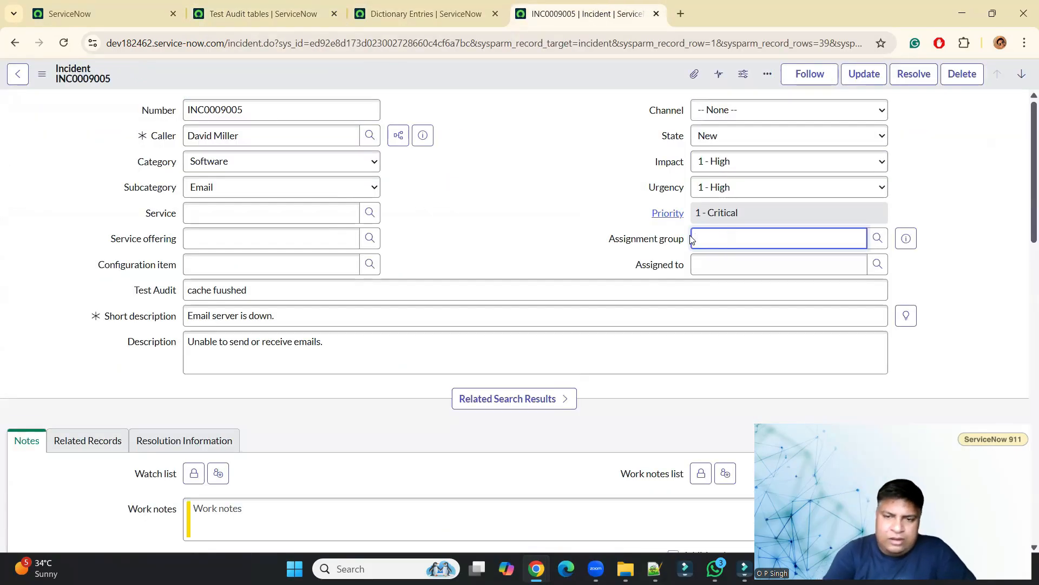
text(test)
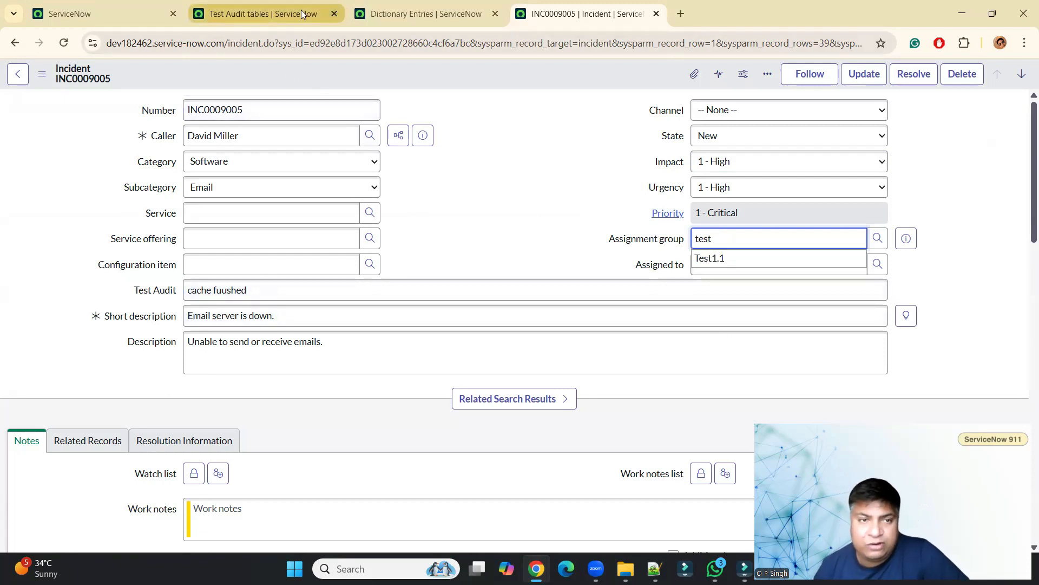
Set the Display value of the collection entry back to false in the dictionary entries and reload the list.
click(384, 10)
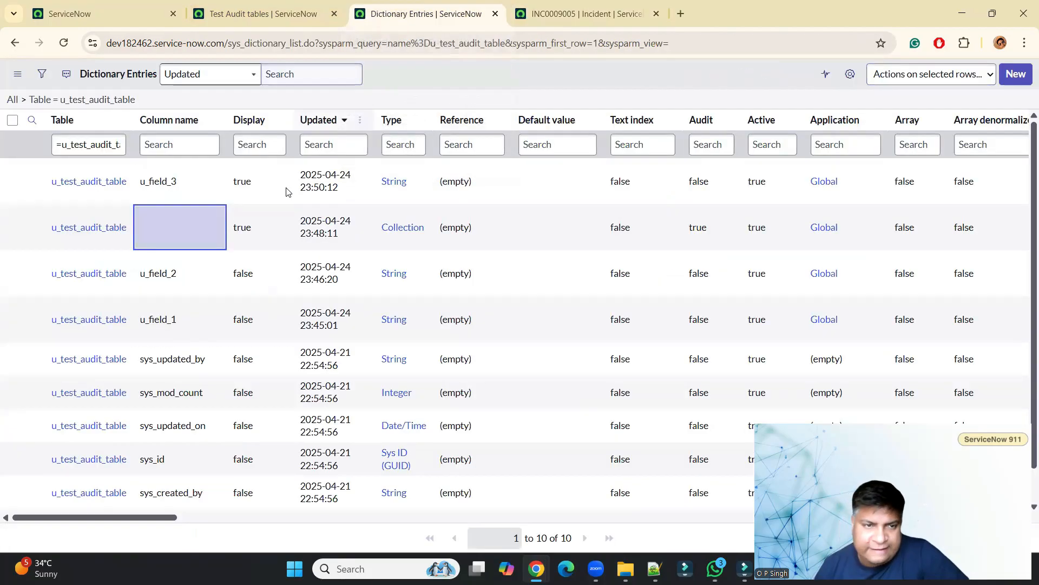
double_click(271, 227)
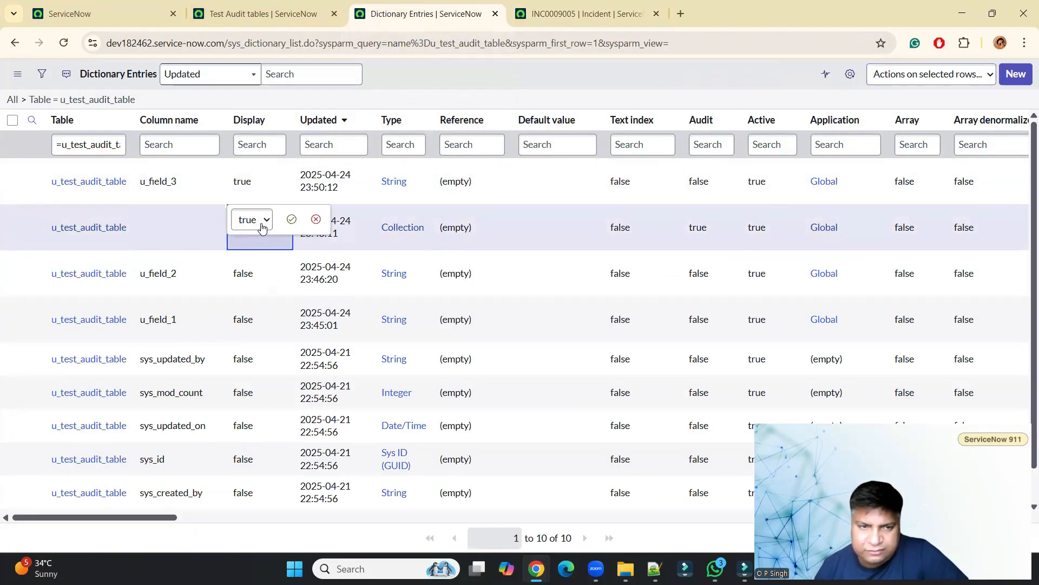
click(254, 225)
click(253, 254)
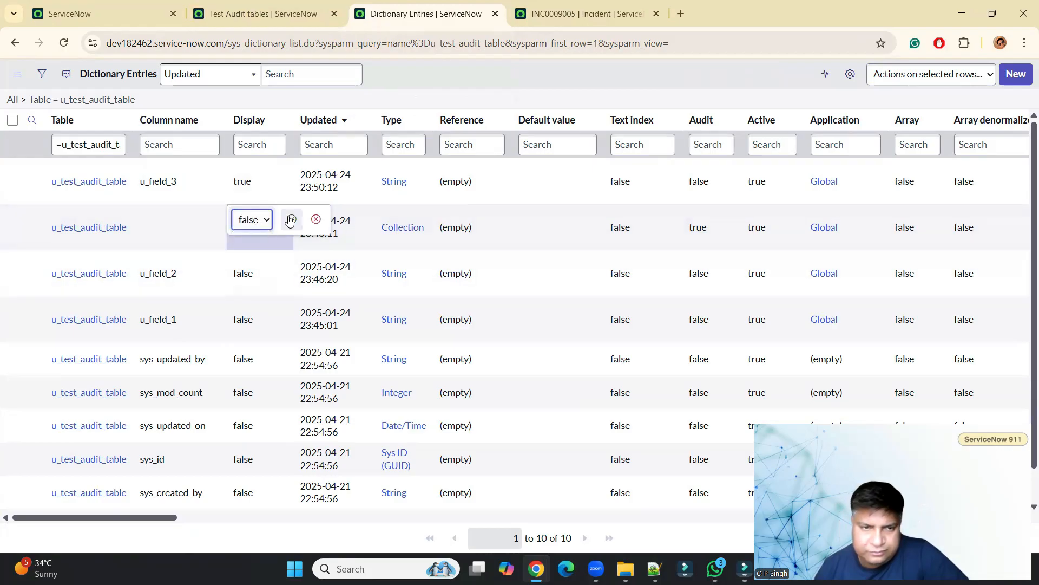
click(290, 218)
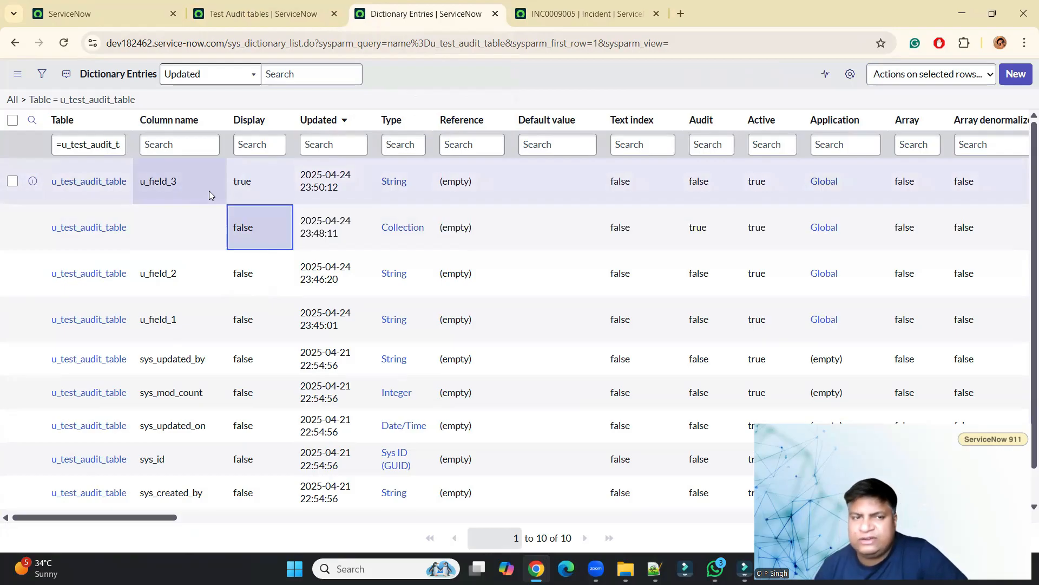
click(60, 52)
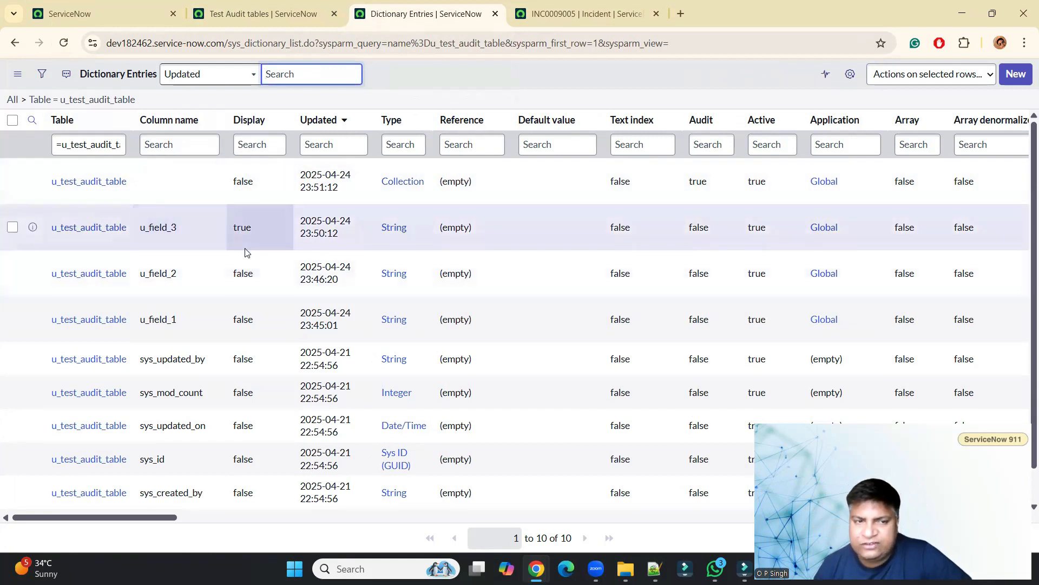
Reload the incident form and search the Assignment group lookup list for test2.
click(570, 12)
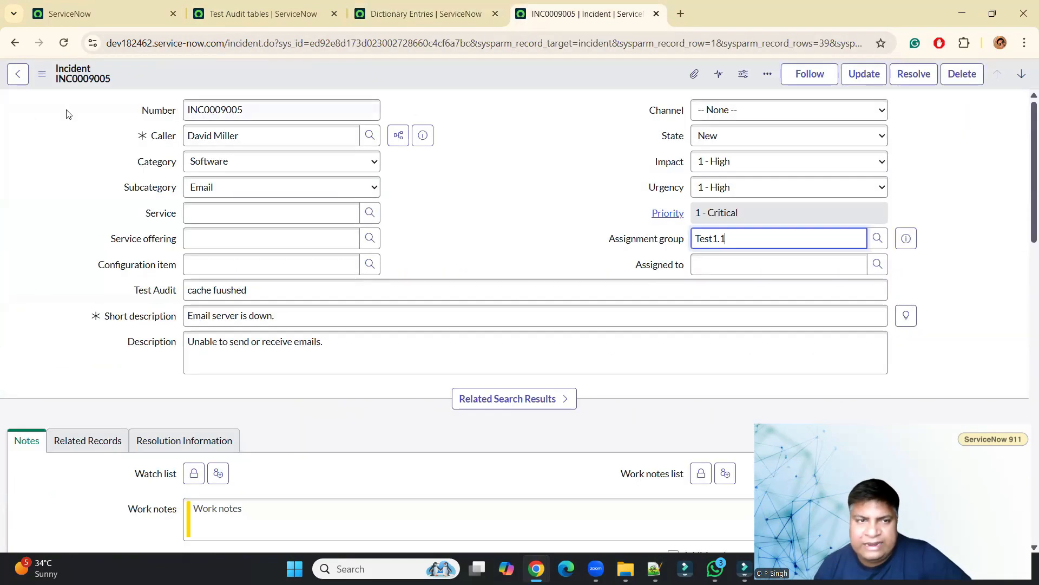
click(61, 45)
click(576, 132)
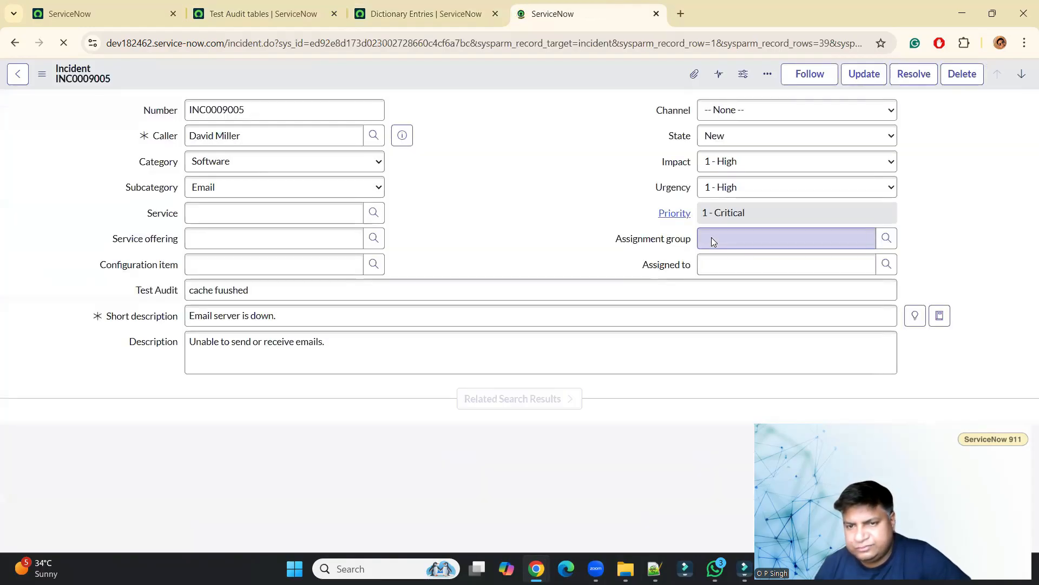
click(714, 241)
text(test2)
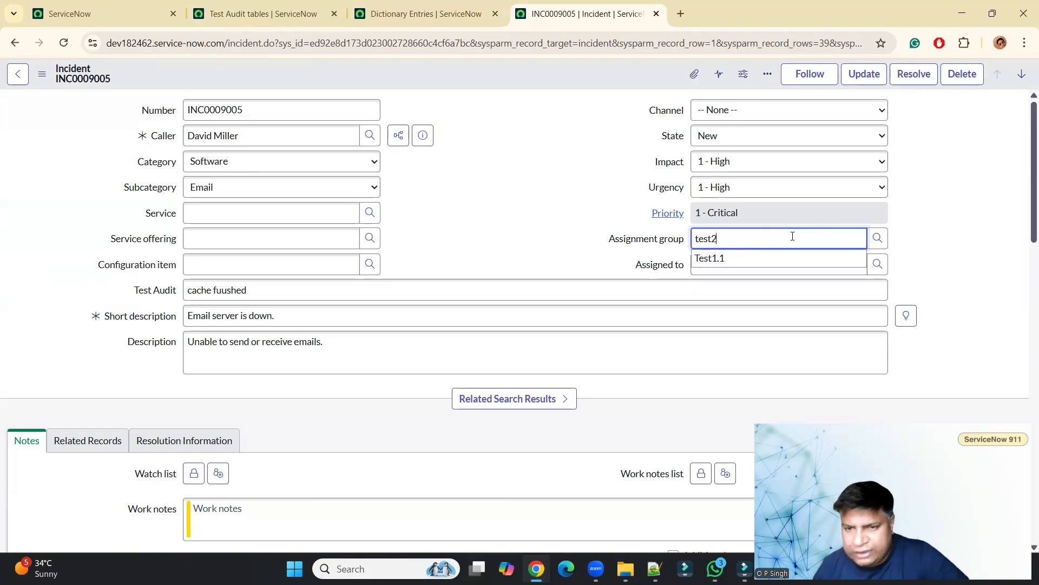
click(878, 238)
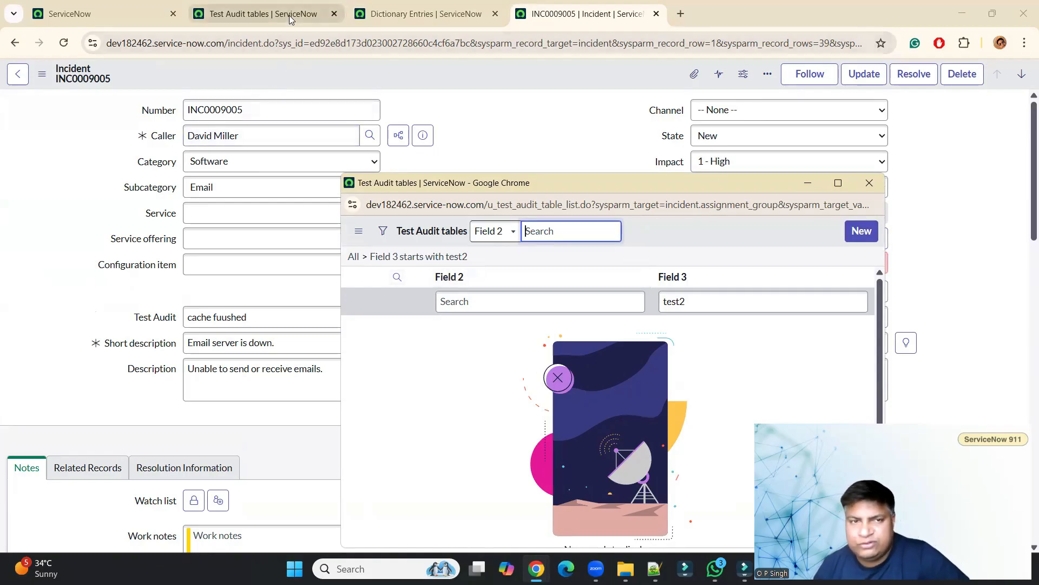
Review the Display settings of the u_test_audit_table dictionary entries, opening u_field_3's Display value and cancelling without changing it.
click(263, 14)
click(425, 13)
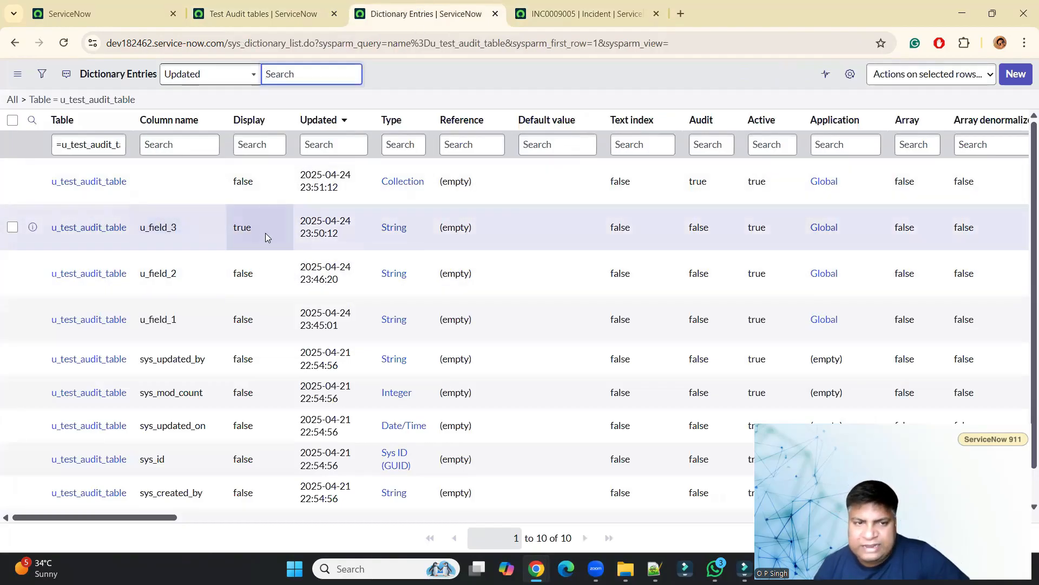
click(397, 195)
drag(396, 194, 207, 195)
click(205, 193)
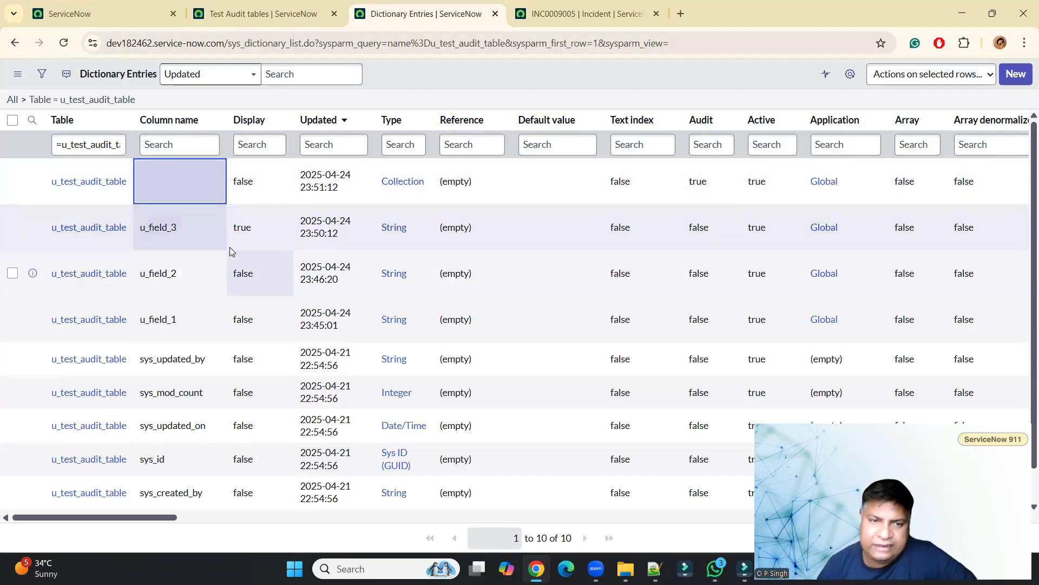
double_click(242, 237)
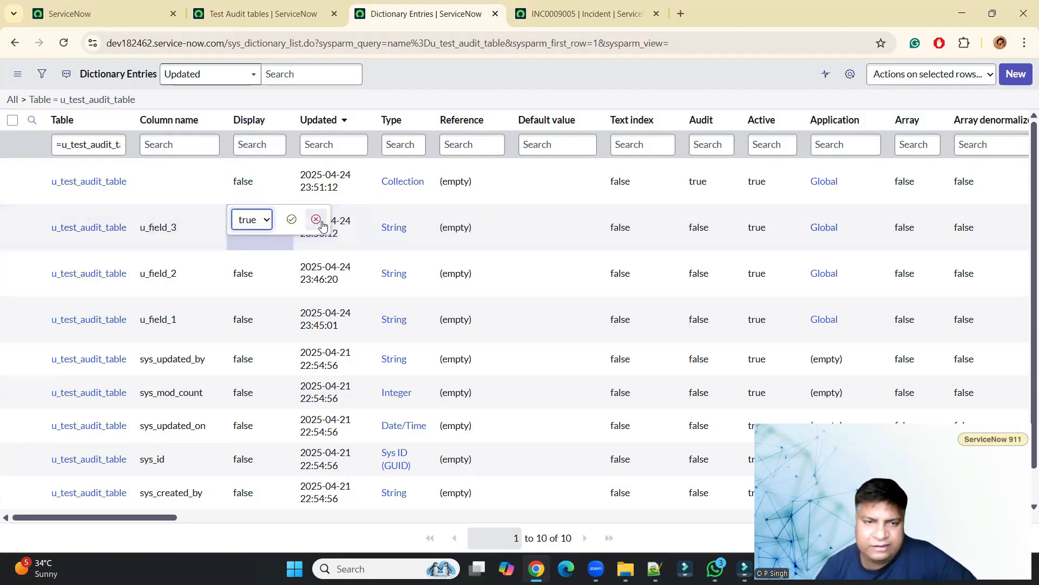
click(316, 220)
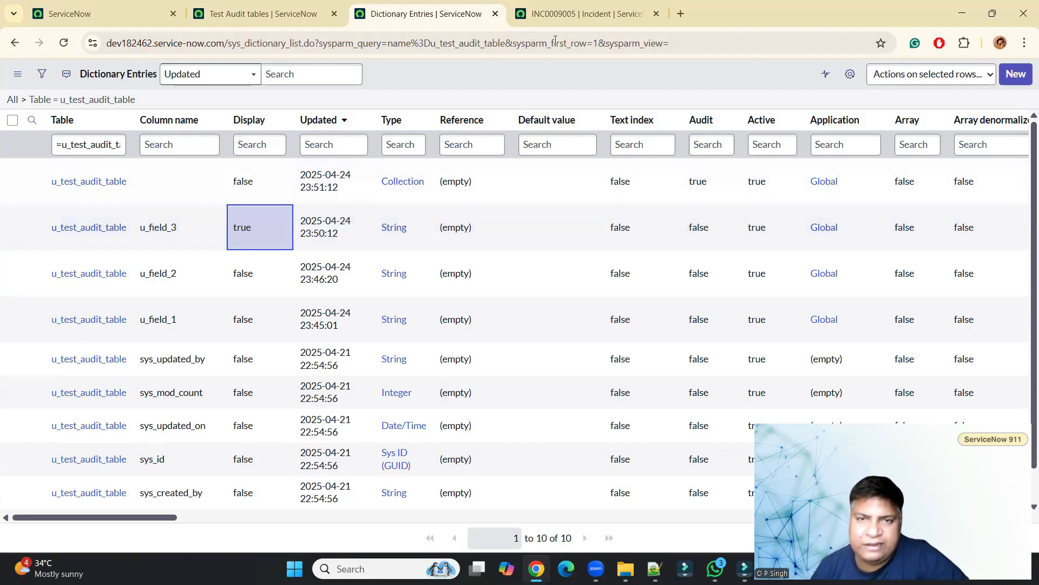
Return to the incident form and close the Test Audit tables lookup window.
click(582, 14)
click(878, 239)
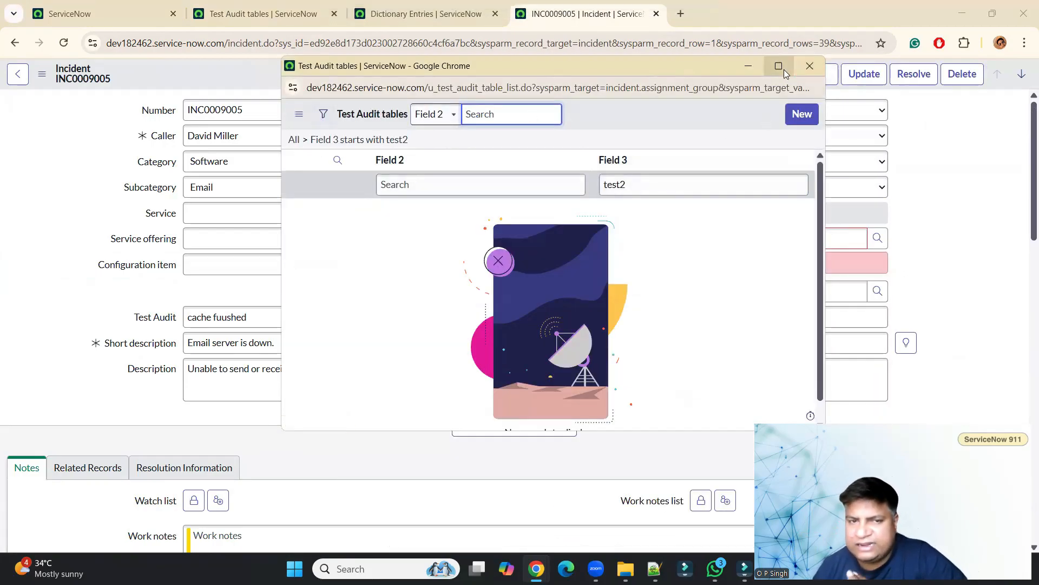
click(815, 66)
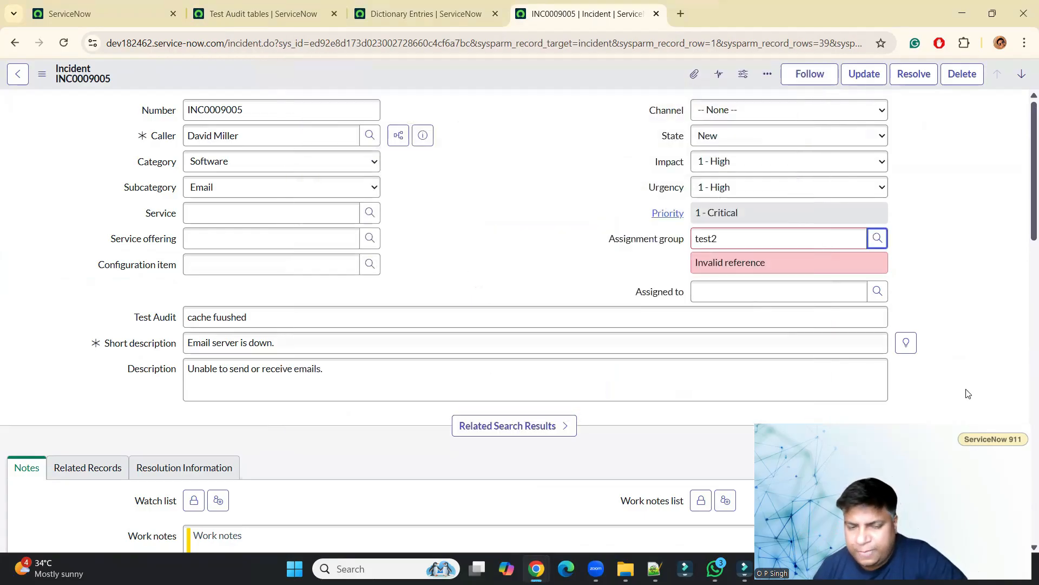